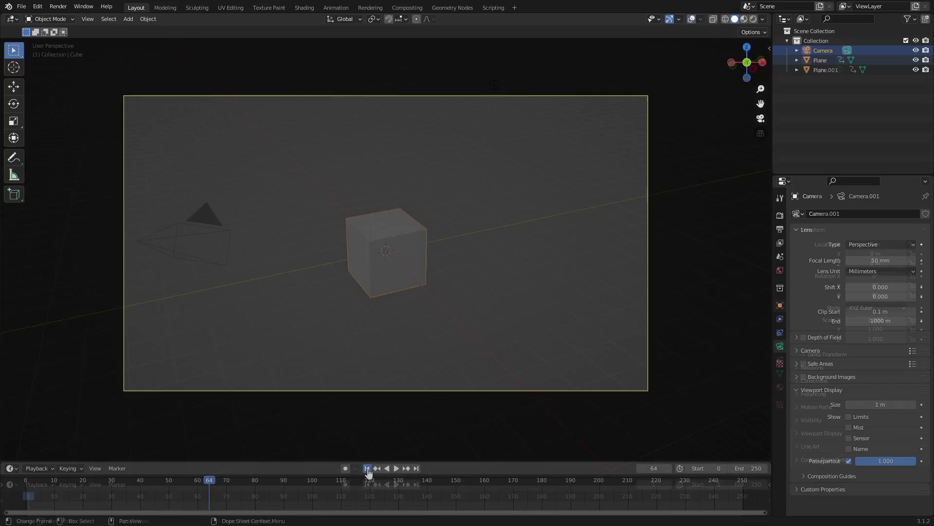
Click in the viewport to begin selecting the default Cube, Camera and Light
{"action": "left_click", "coordinate": [394, 468]}
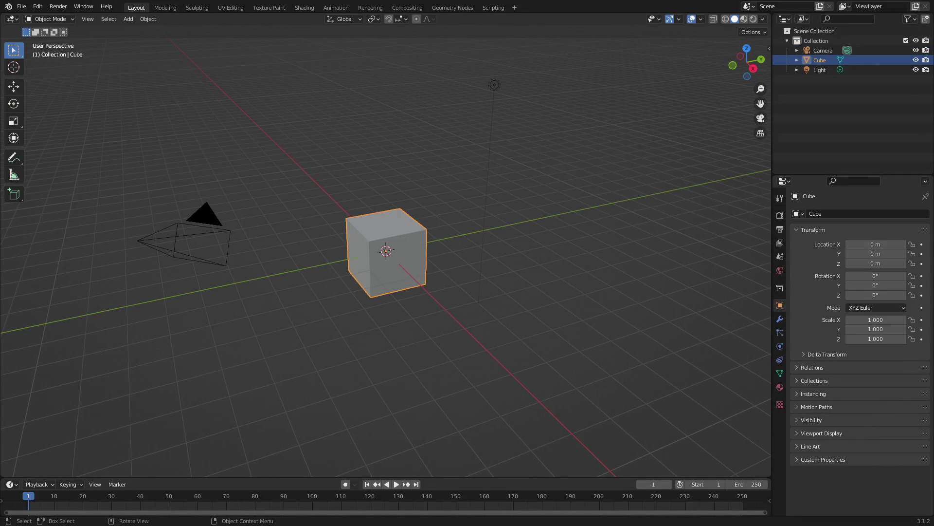
Box-select the Cube, Camera and Light and delete all three
{"action": "left_click_drag", "start_coordinate": [629, 377], "coordinate": [84, 65]}
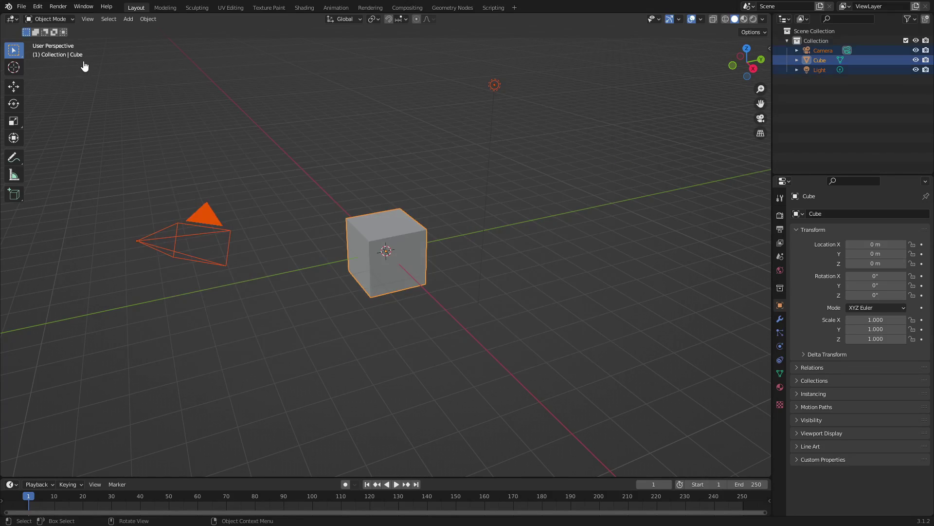
{"action": "key", "text": "Delete"}
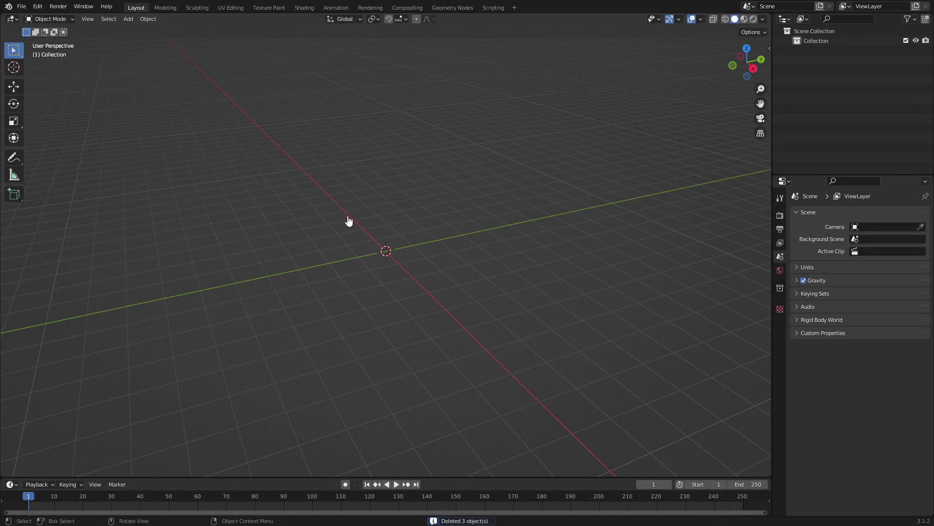
Add a new camera at the origin and clear its rotation to zero
{"action": "key", "text": "shift+a"}
{"action": "mouse_move", "coordinate": [387, 216]}
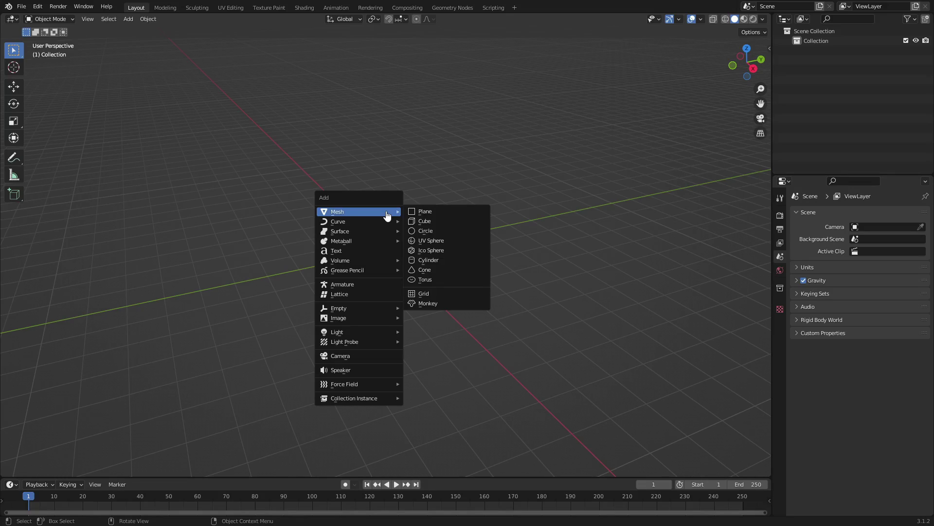
{"action": "left_click", "coordinate": [361, 357]}
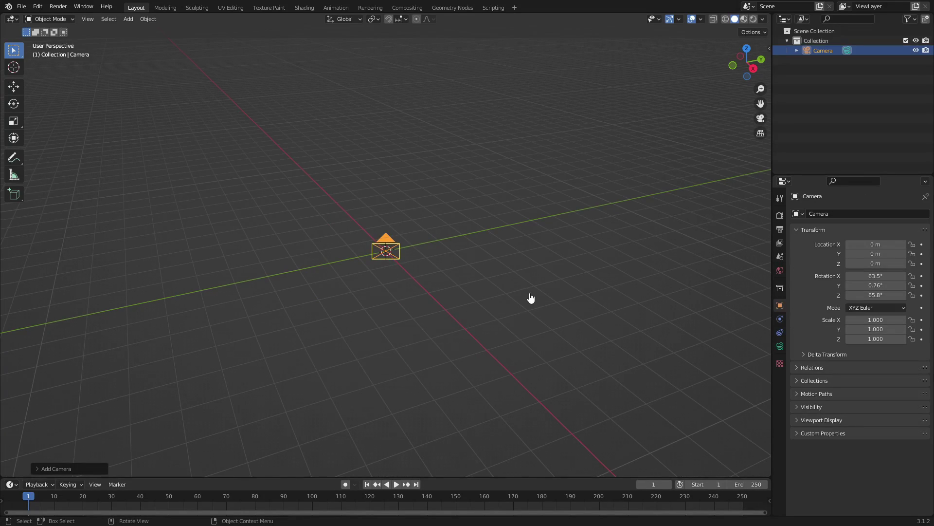
{"action": "key", "text": "alt+r"}
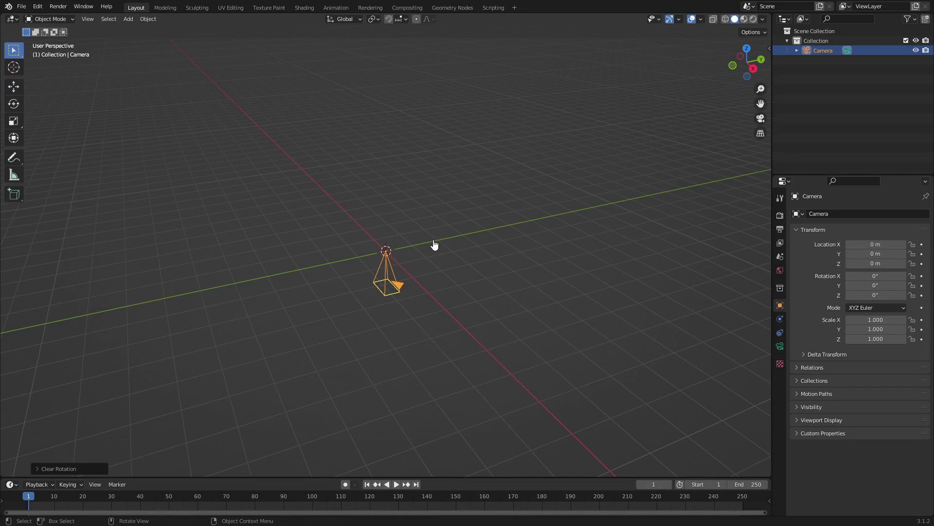
Move the camera to Y −9.0329 m and rotate it 90° on X
{"action": "key", "text": "g"}
{"action": "key", "text": "y"}
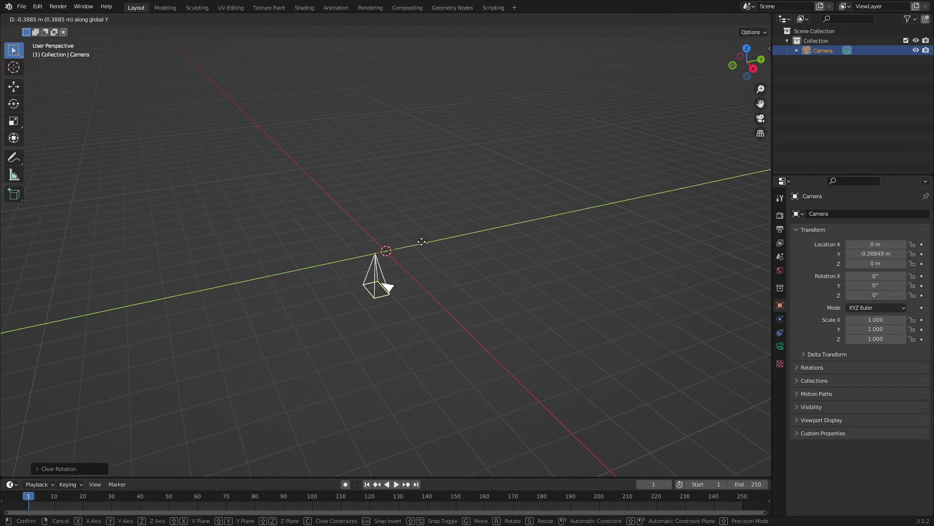
{"action": "left_click", "coordinate": [133, 302]}
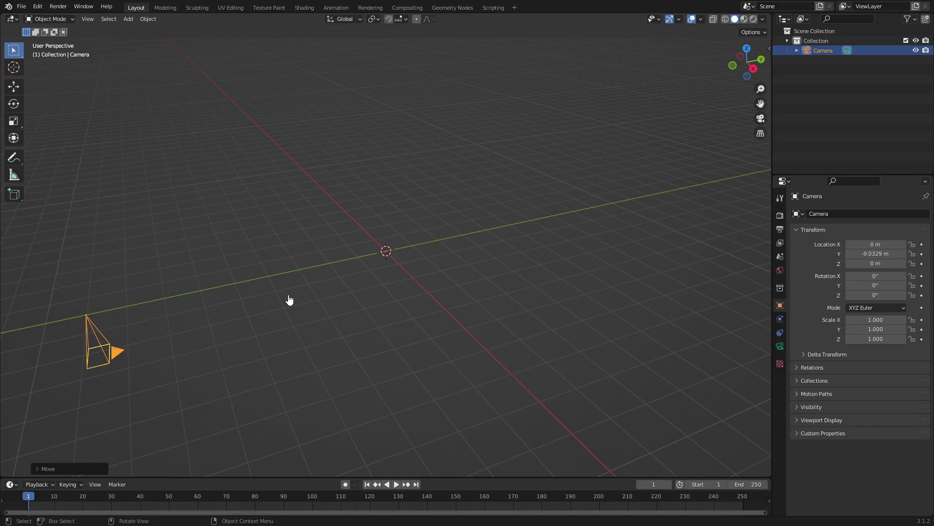
{"action": "key", "text": "r"}
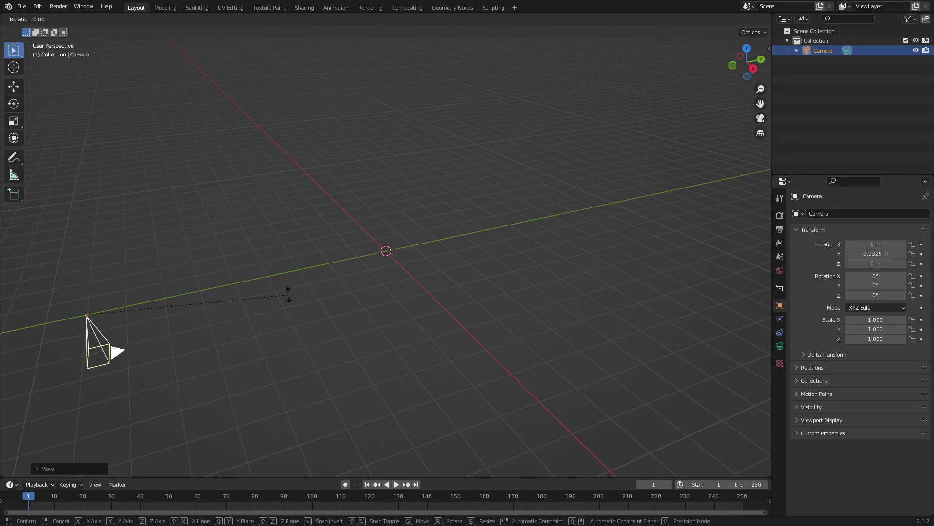
{"action": "key", "text": "x"}
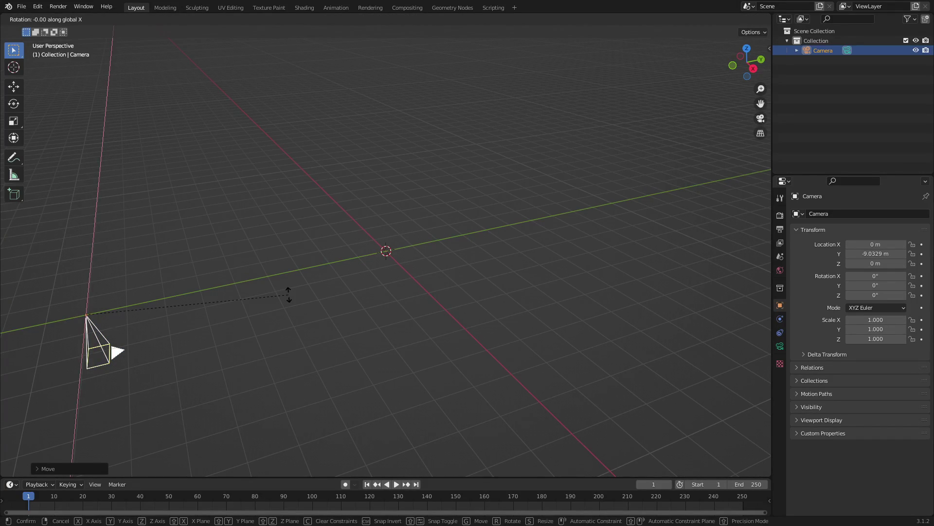
{"action": "type", "text": "90"}
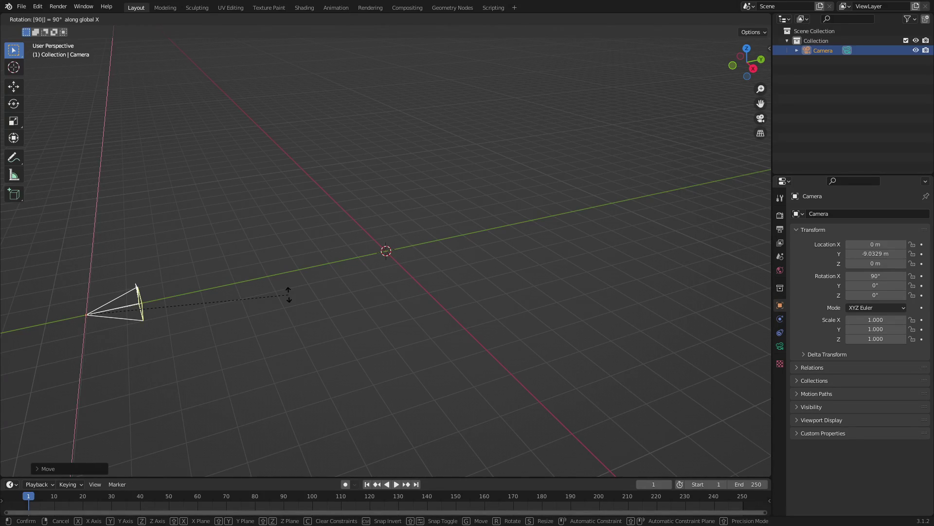
{"action": "key", "text": "Return"}
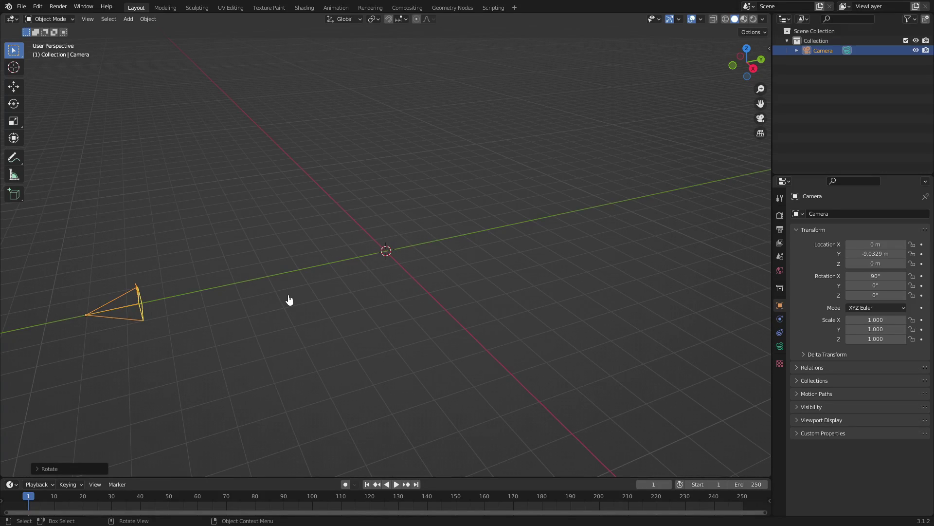
Add a plane at the origin, stand it upright with rx90, and orbit around it
{"action": "key", "text": "shift+a"}
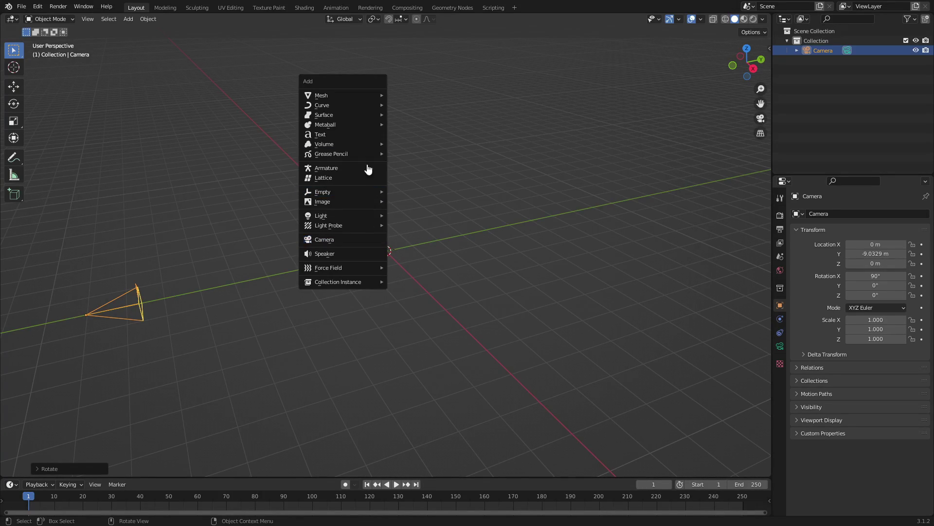
{"action": "mouse_move", "coordinate": [359, 94]}
{"action": "left_click", "coordinate": [398, 101]}
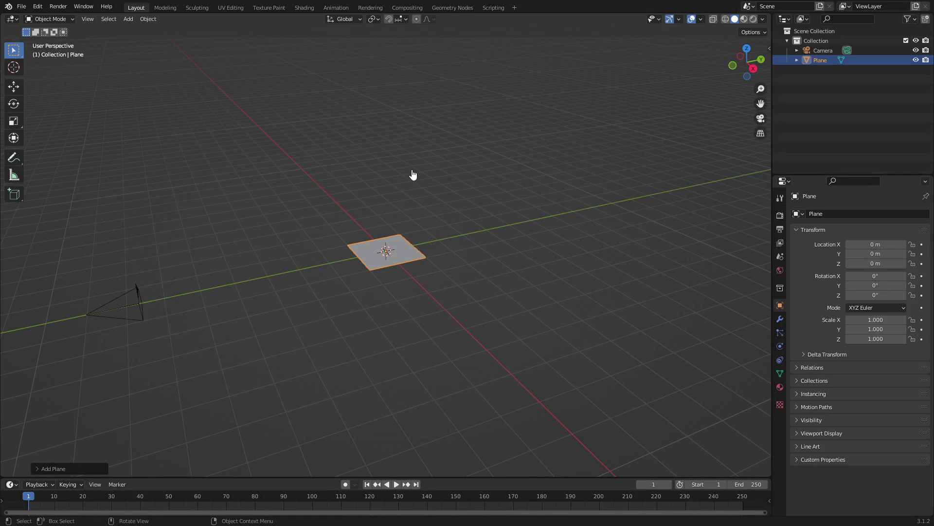
{"action": "type", "text": "rx"}
{"action": "type", "text": "90"}
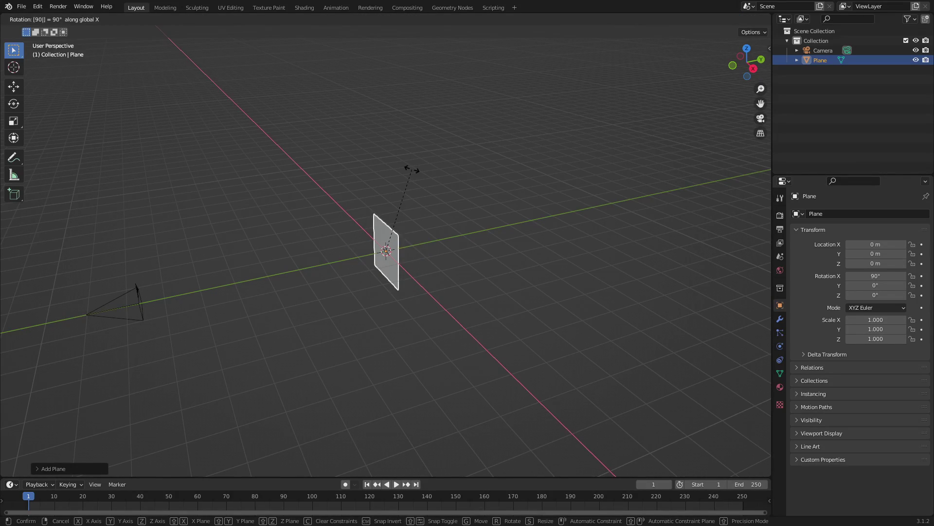
{"action": "key", "text": "Return"}
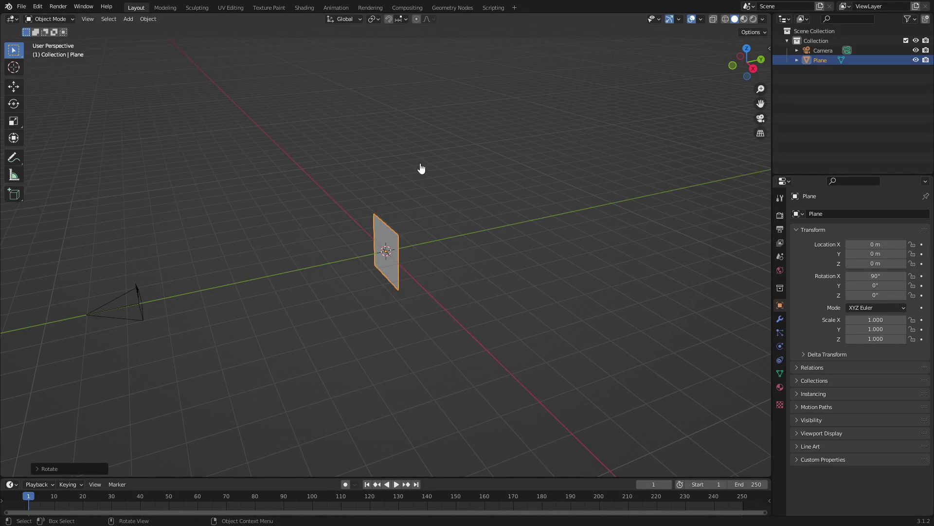
{"action": "middle_click_drag", "start_coordinate": [341, 235], "coordinate": [456, 222]}
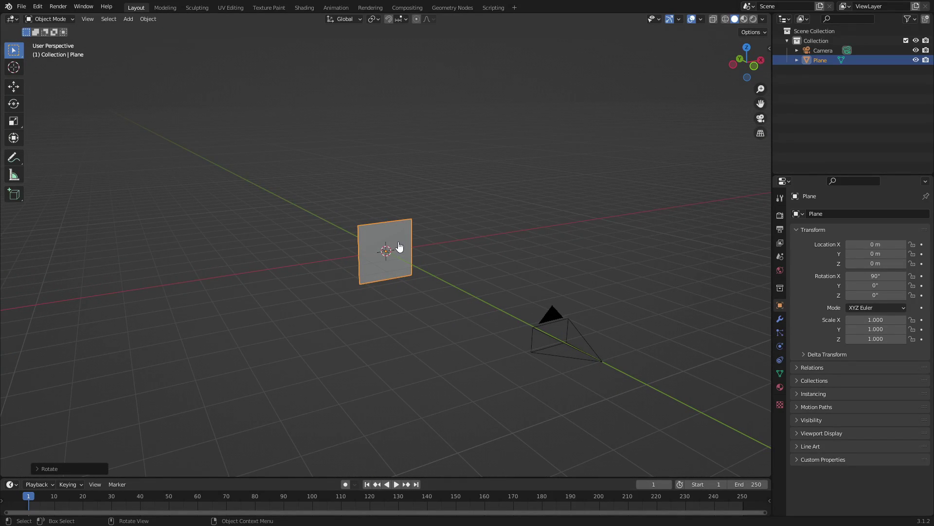
Switch to camera view and stretch the plane to 5.485 along X
{"action": "key", "text": "KP_0"}
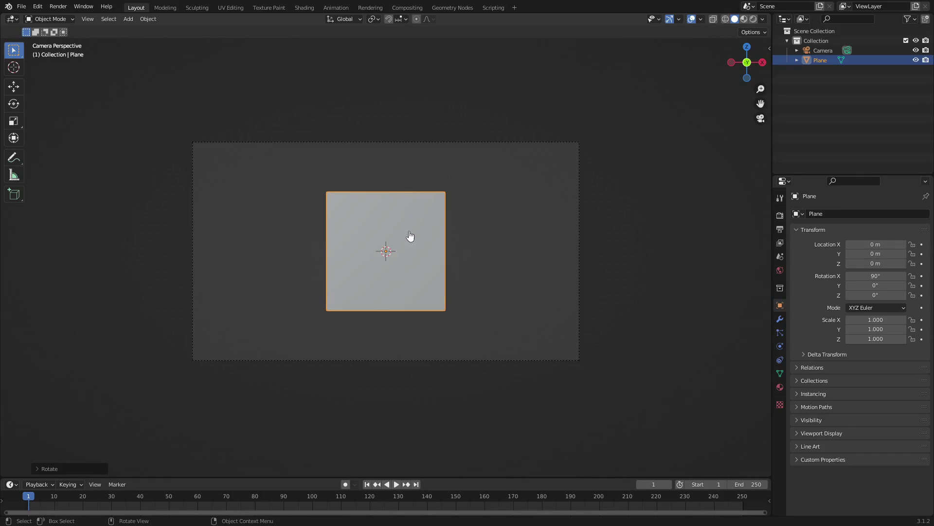
{"action": "key", "text": "s"}
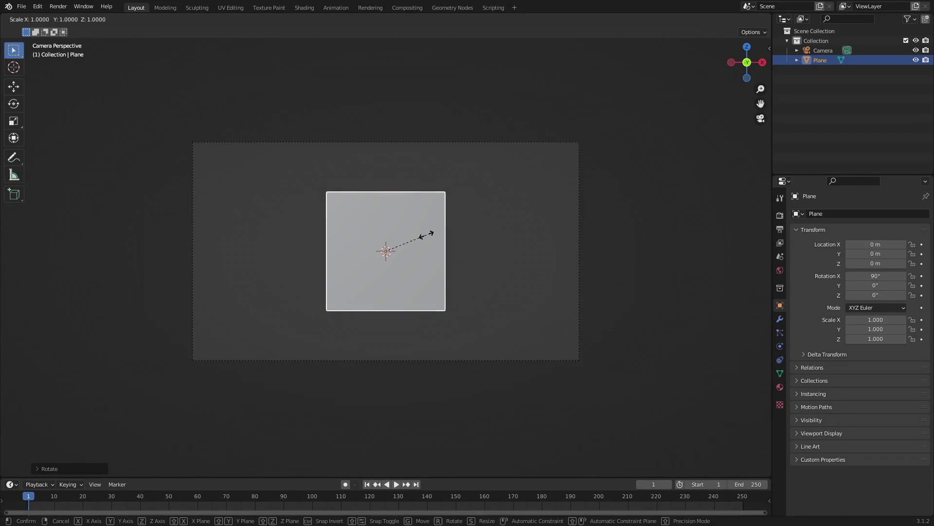
{"action": "key", "text": "x"}
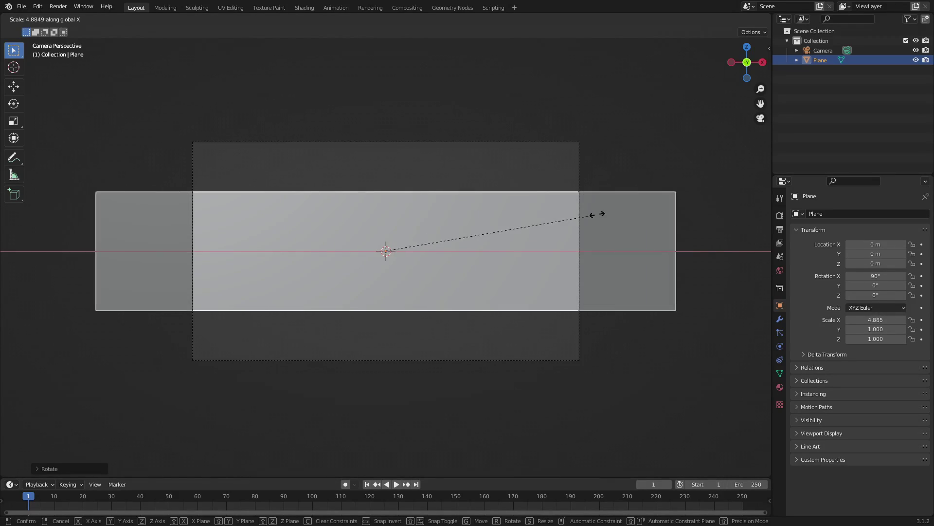
{"action": "left_click", "coordinate": [621, 208]}
Lower the plane to Z −1.2794 m and tilt it 38.1° on Y
{"action": "key", "text": "g"}
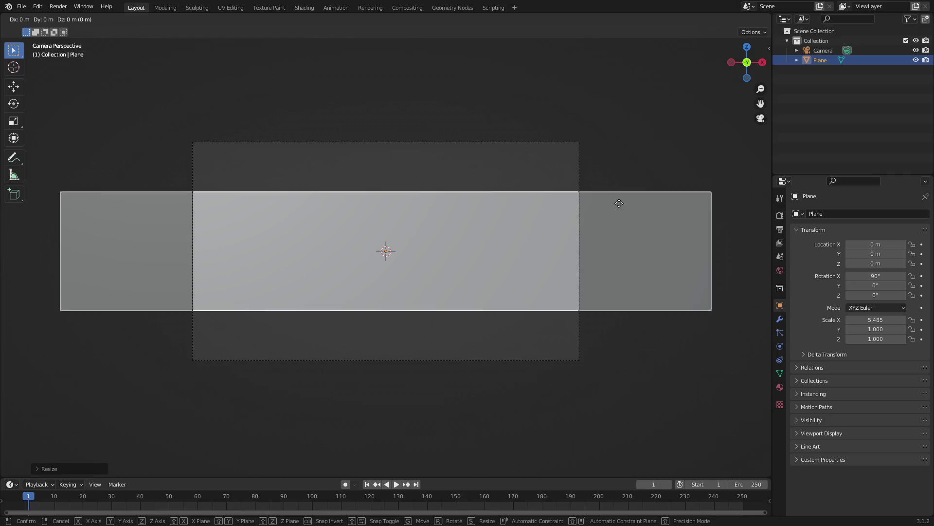
{"action": "key", "text": "z"}
{"action": "left_click", "coordinate": [611, 274]}
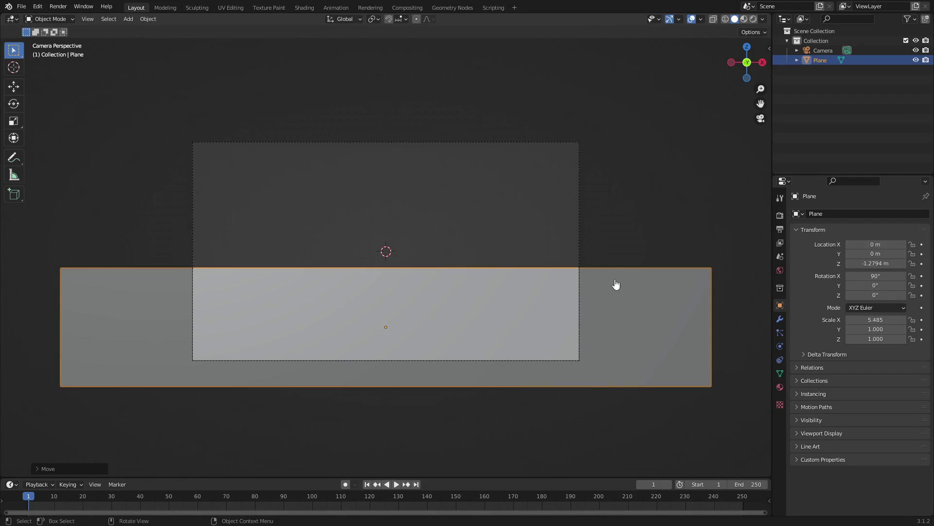
{"action": "key", "text": "r"}
{"action": "key", "text": "y"}
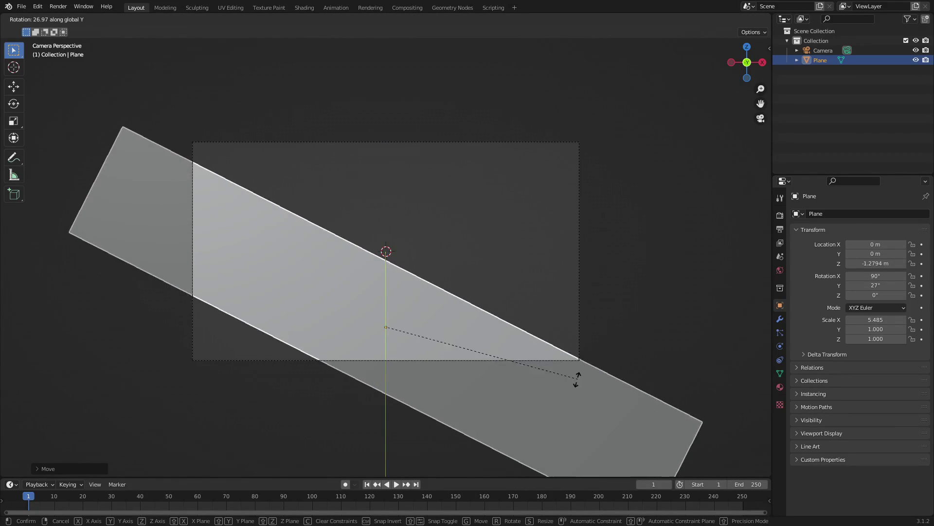
{"action": "left_click", "coordinate": [547, 405]}
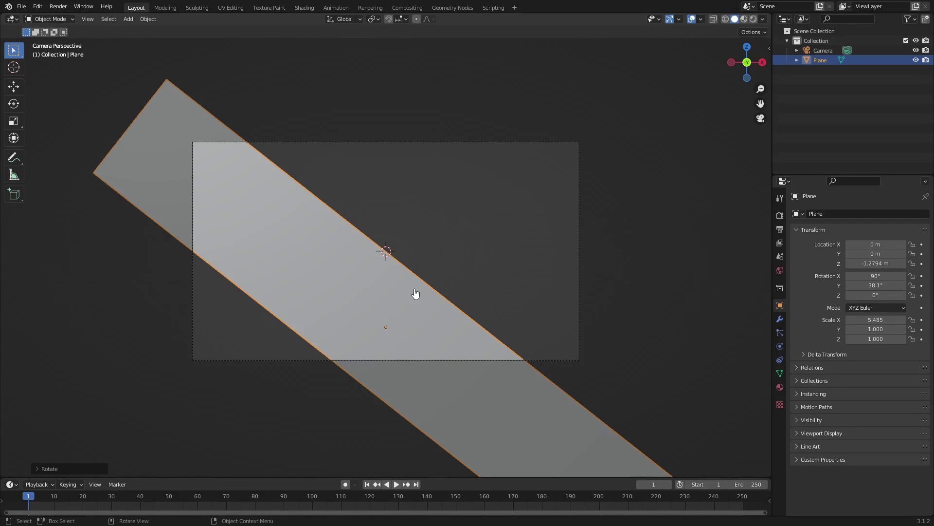
Refine the plane's Y tilt from 38.1° to 38.6°, zooming to check the camera frame
{"action": "scroll", "coordinate": [404, 277], "scroll_direction": "up", "scroll_amount": 6}
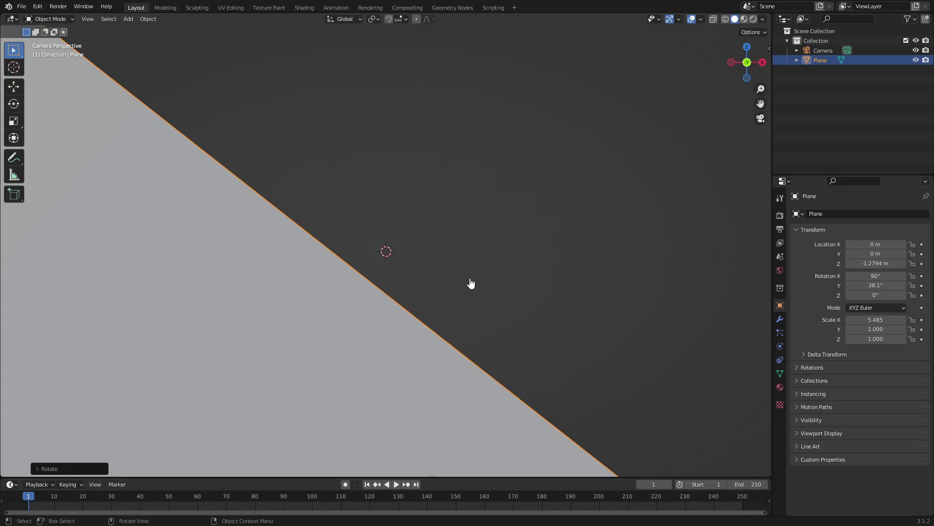
{"action": "key", "text": "g"}
{"action": "key", "text": "z"}
{"action": "key", "text": "Escape"}
{"action": "key", "text": "r"}
{"action": "key", "text": "y"}
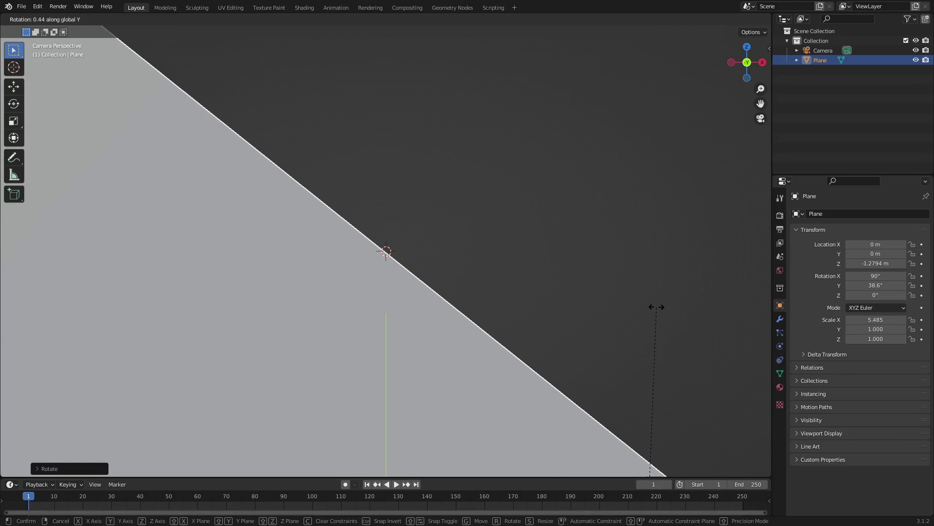
{"action": "left_click", "coordinate": [657, 307]}
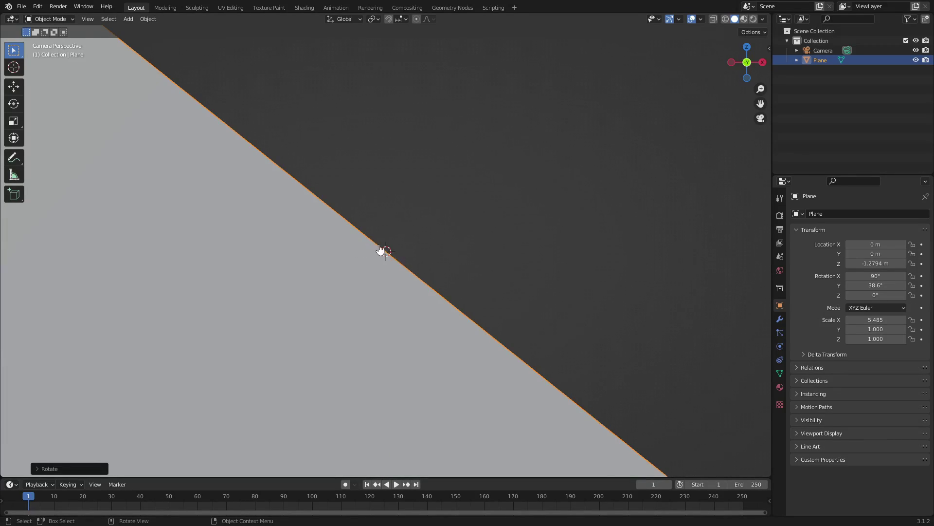
{"action": "scroll", "coordinate": [408, 268], "scroll_direction": "down", "scroll_amount": 6}
{"action": "scroll", "coordinate": [409, 267], "scroll_direction": "up", "scroll_amount": 2}
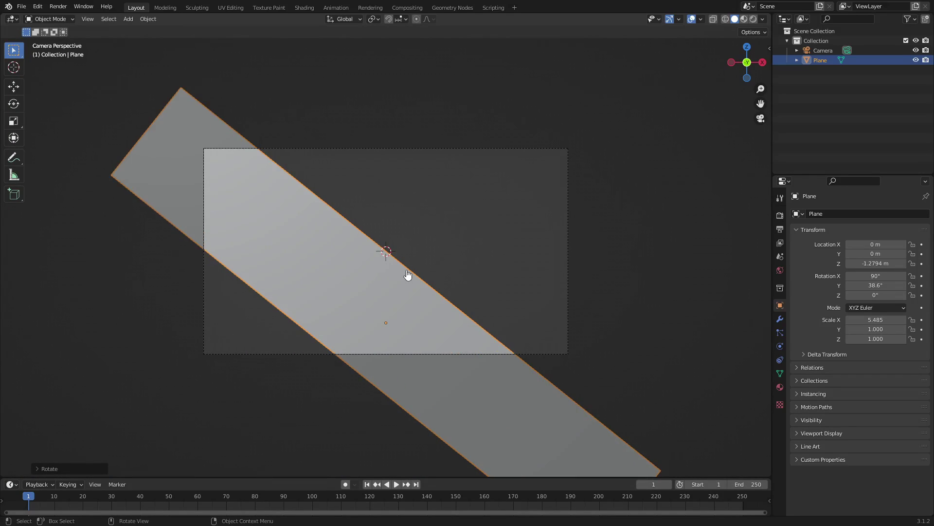
Slide the plane along its local X to X −1.486 m, Z −0.09391 m
{"action": "key", "text": "g"}
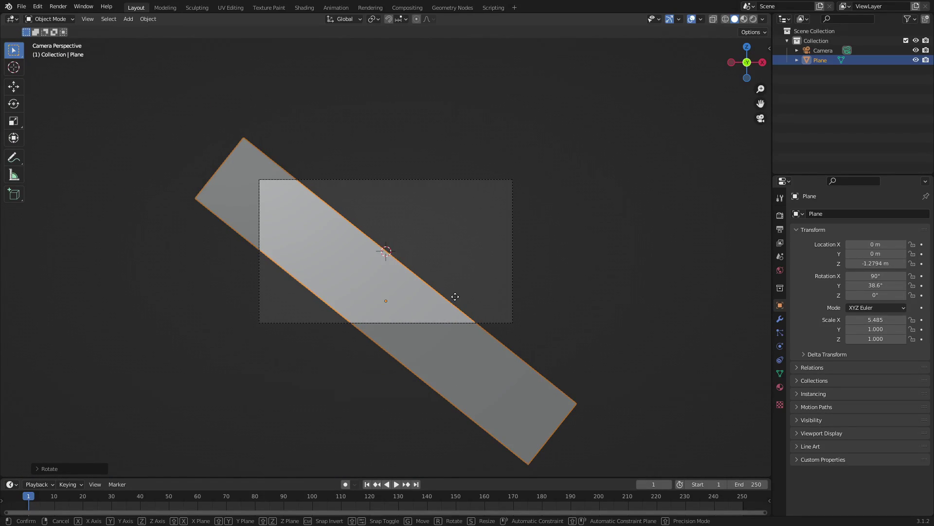
{"action": "key", "text": "z"}
{"action": "key", "text": "z"}
{"action": "key", "text": "y"}
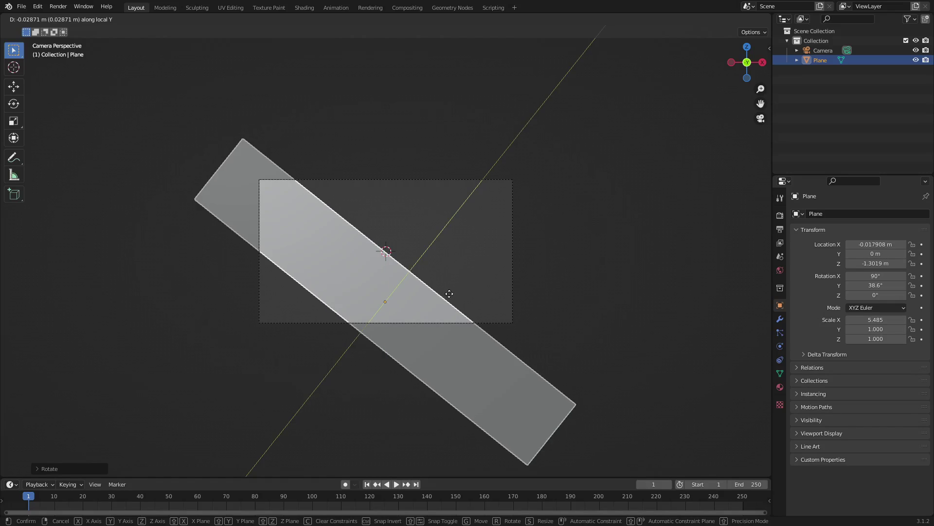
{"action": "key", "text": "x"}
{"action": "key", "text": "x"}
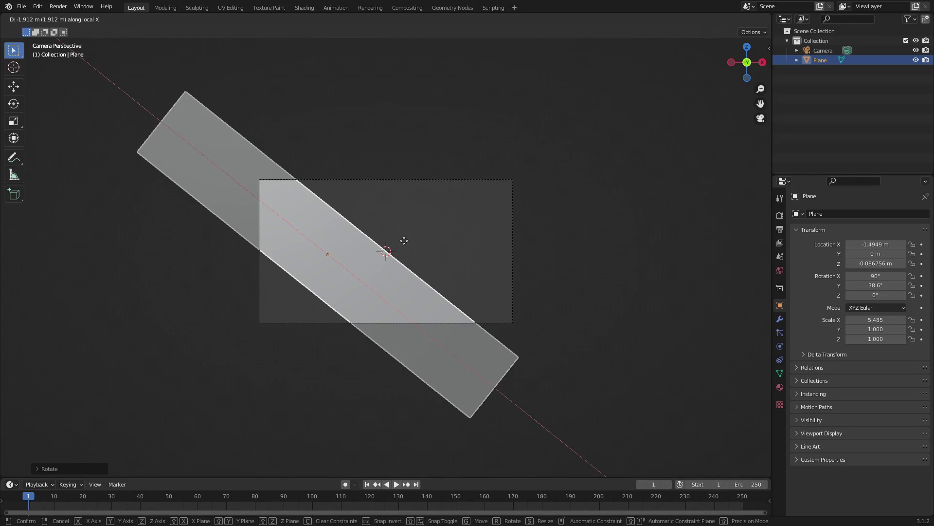
{"action": "left_click", "coordinate": [405, 241]}
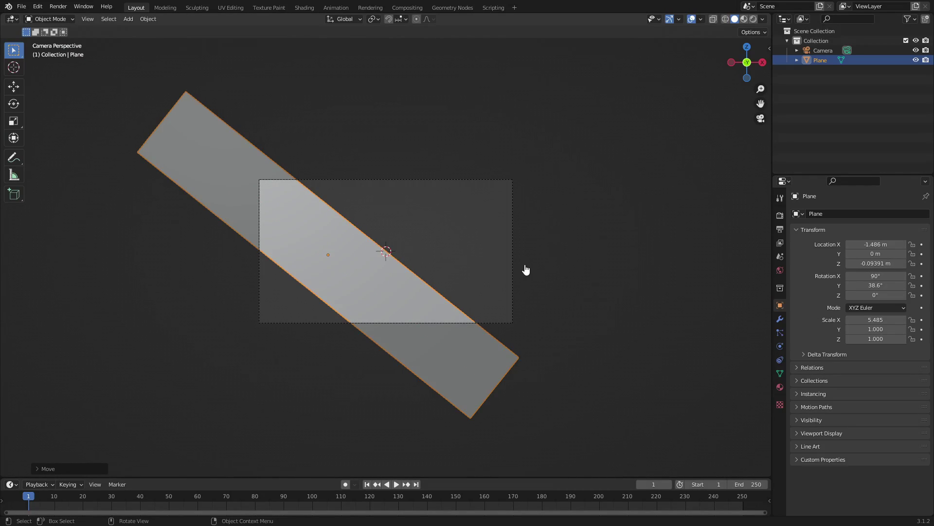
In Edit Mode, select only the plane's lower-left long edge
{"action": "key", "text": "Tab"}
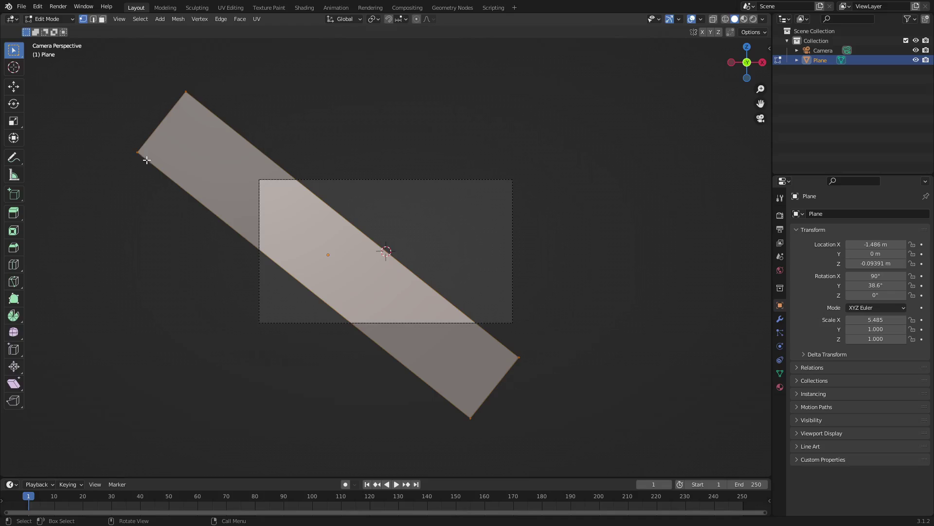
{"action": "key", "text": "alt+a"}
{"action": "left_click_drag", "start_coordinate": [419, 396], "coordinate": [530, 453], "text": "shift"}
Push the selected edge outward 1.333 m along local Y
{"action": "key", "text": "g"}
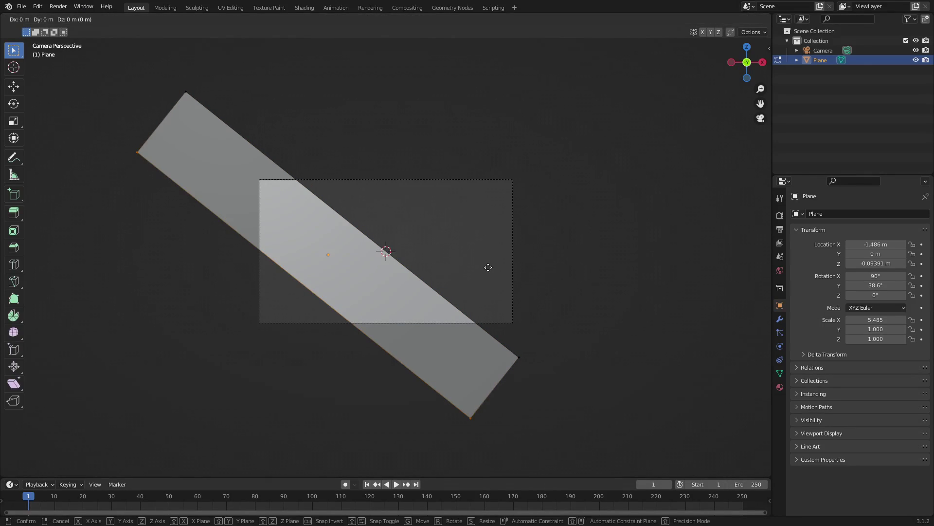
{"action": "key", "text": "y"}
{"action": "key", "text": "y"}
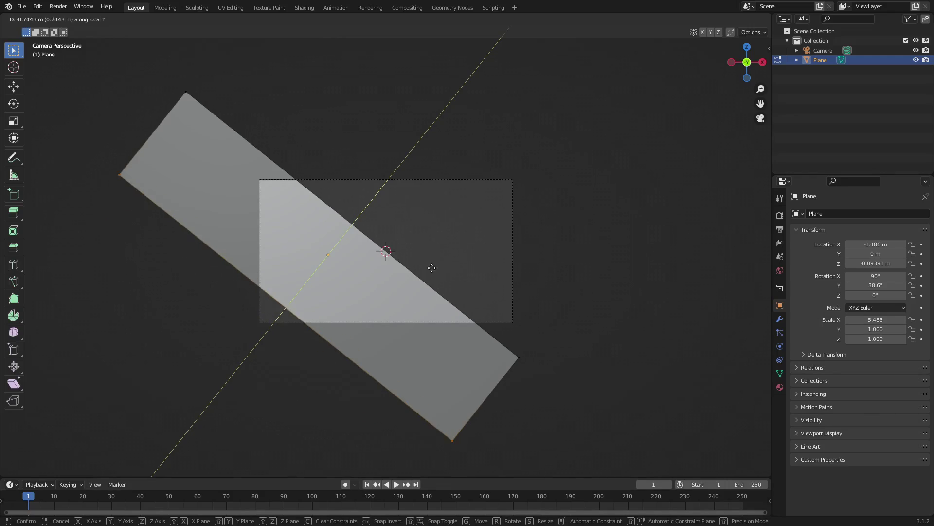
{"action": "left_click", "coordinate": [247, 288]}
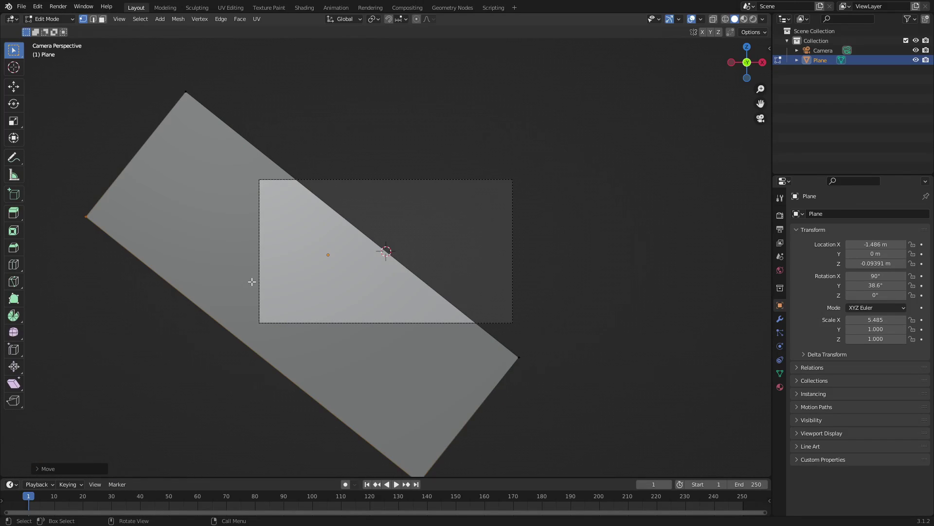
{"action": "key", "text": "g"}
{"action": "key", "text": "y"}
{"action": "key", "text": "y"}
{"action": "left_click", "coordinate": [311, 241]}
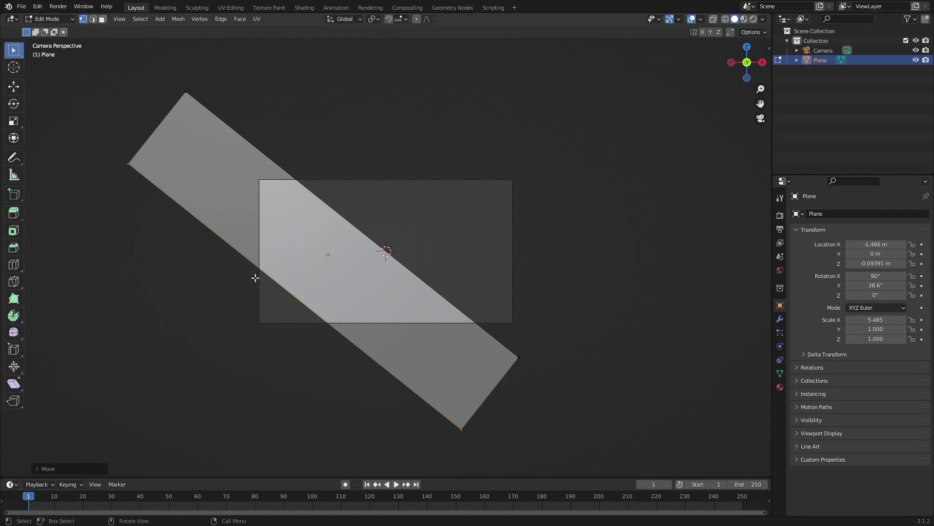
{"action": "key", "text": "g"}
{"action": "key", "text": "y"}
{"action": "key", "text": "y"}
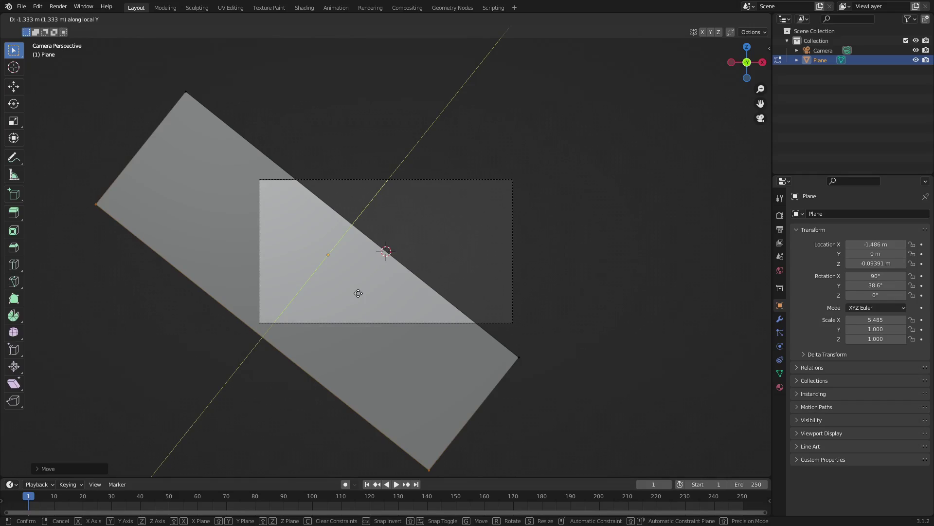
{"action": "left_click", "coordinate": [358, 293]}
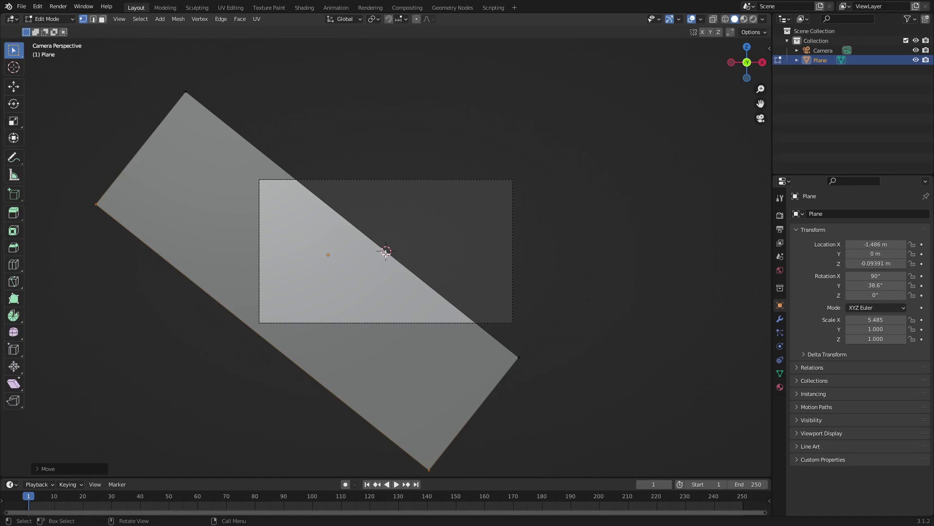
Back in Object Mode, set the plane's origin to the 3D cursor
{"action": "key", "text": "Tab"}
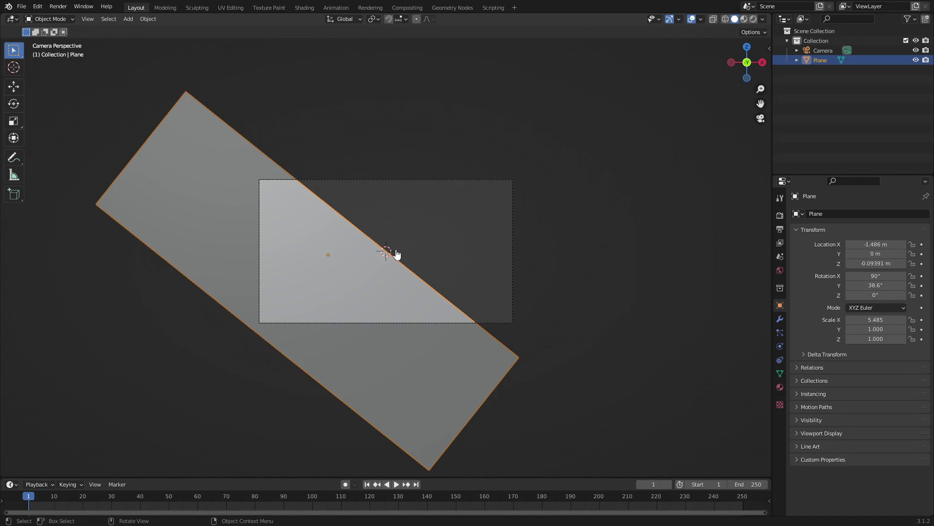
{"action": "left_click", "coordinate": [148, 19]}
{"action": "mouse_move", "coordinate": [184, 41]}
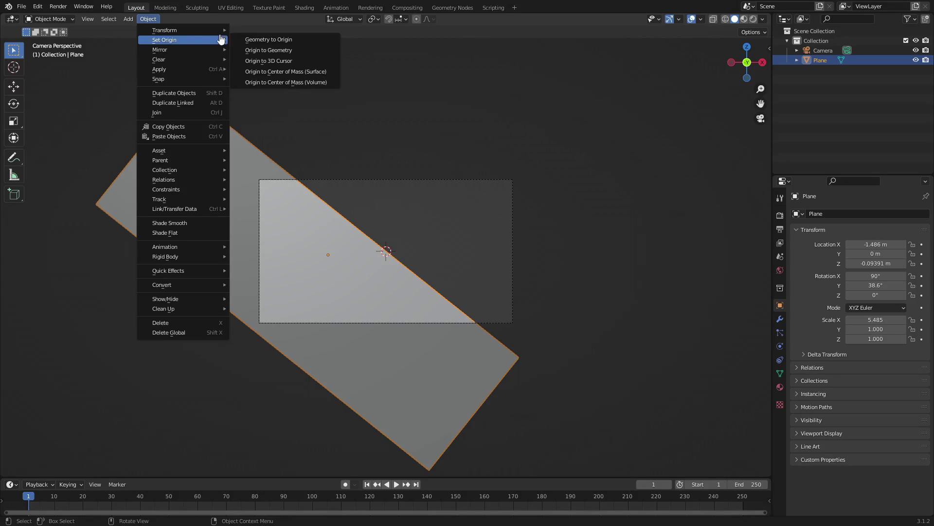
{"action": "left_click", "coordinate": [289, 65]}
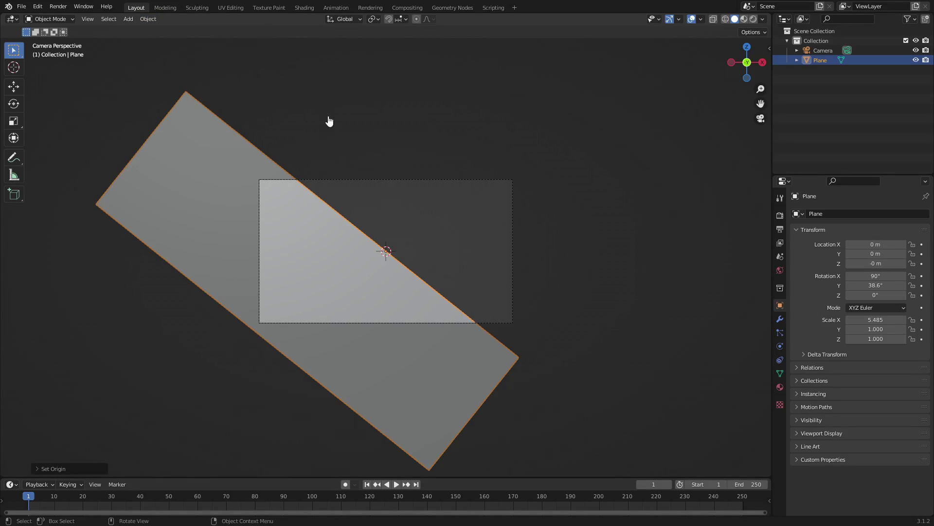
Rotate the plane on global Y, ending at 38.6°
{"action": "key", "text": "r"}
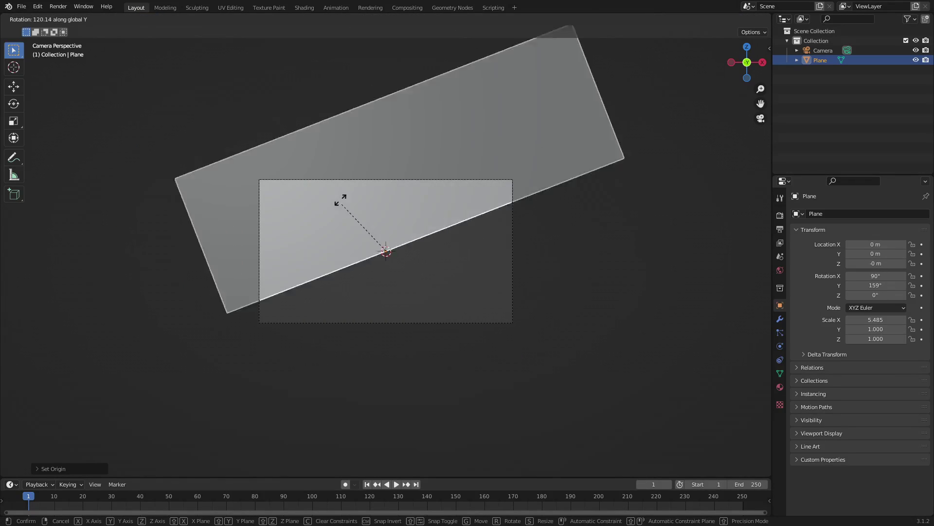
{"action": "key", "text": "y"}
{"action": "left_click", "coordinate": [426, 197]}
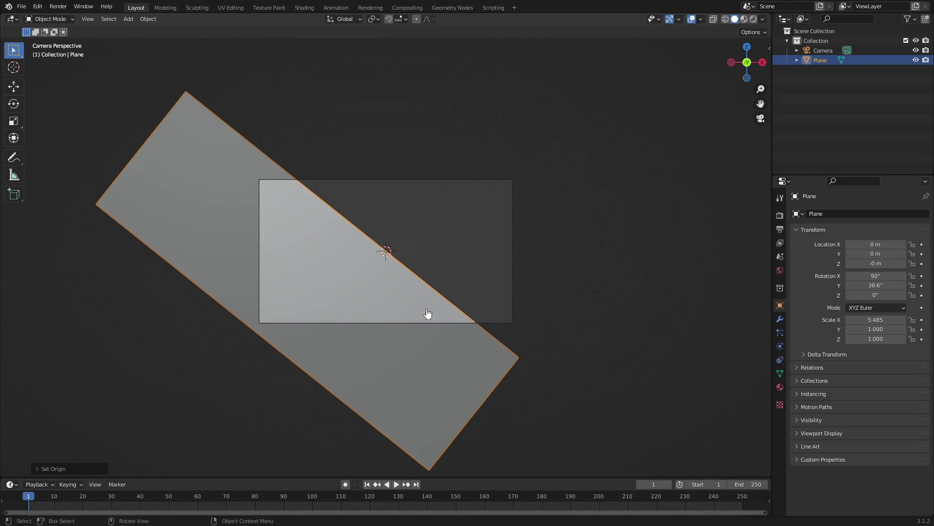
In Edit Mode, pull the plane's upper-left end 2.003 m inward along local X
{"action": "key", "text": "Tab"}
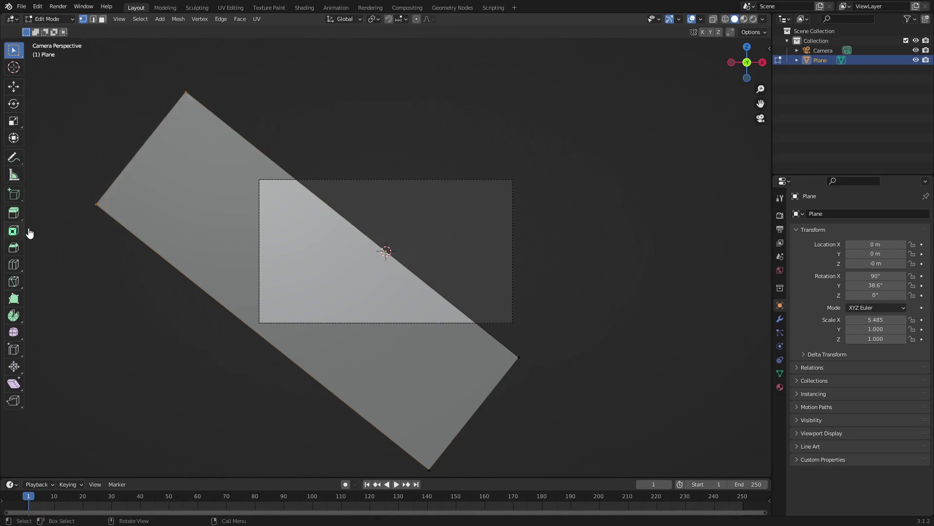
{"action": "key", "text": "g"}
{"action": "key", "text": "y"}
{"action": "key", "text": "y"}
{"action": "key", "text": "x"}
{"action": "key", "text": "x"}
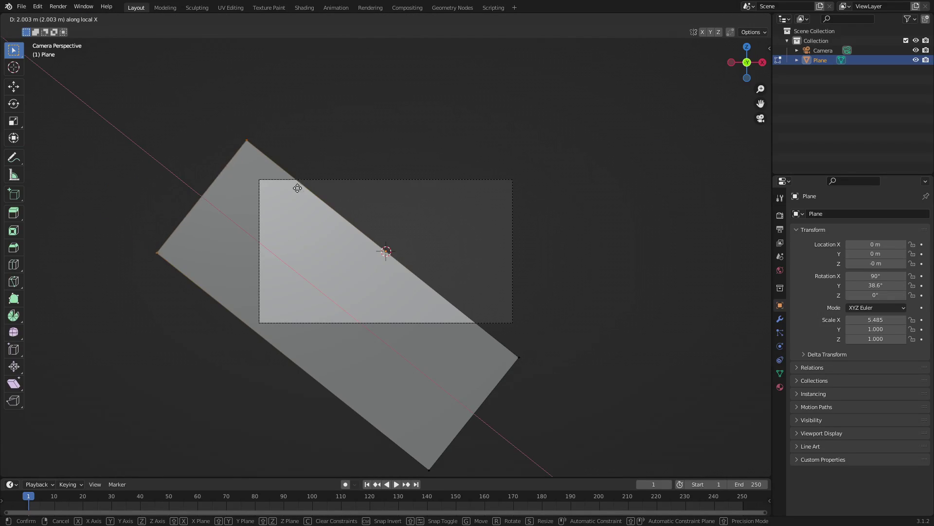
{"action": "left_click", "coordinate": [298, 191]}
Select the lower-right short edge and move it 0.8902 m inward along local X
{"action": "key", "text": "Tab"}
{"action": "key", "text": "Tab"}
{"action": "left_click_drag", "start_coordinate": [417, 344], "coordinate": [590, 469]}
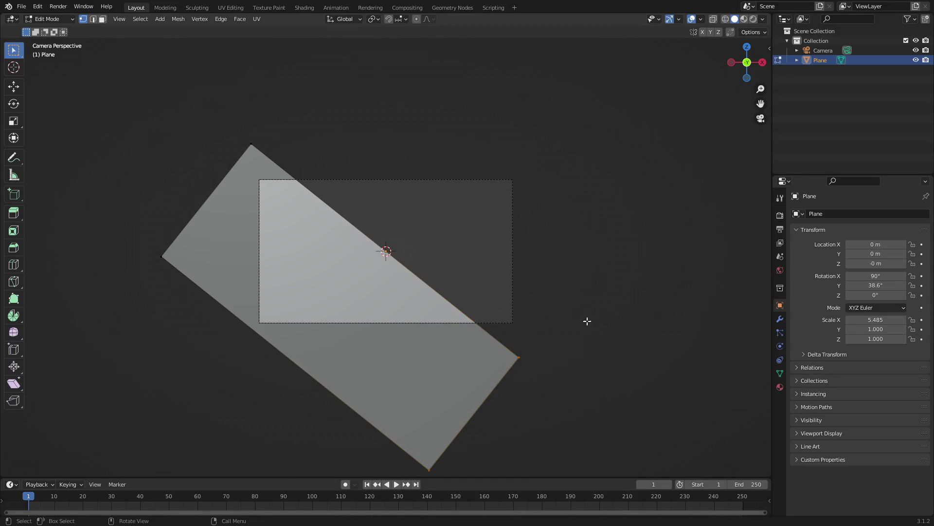
{"action": "key", "text": "g"}
{"action": "key", "text": "x"}
{"action": "key", "text": "x"}
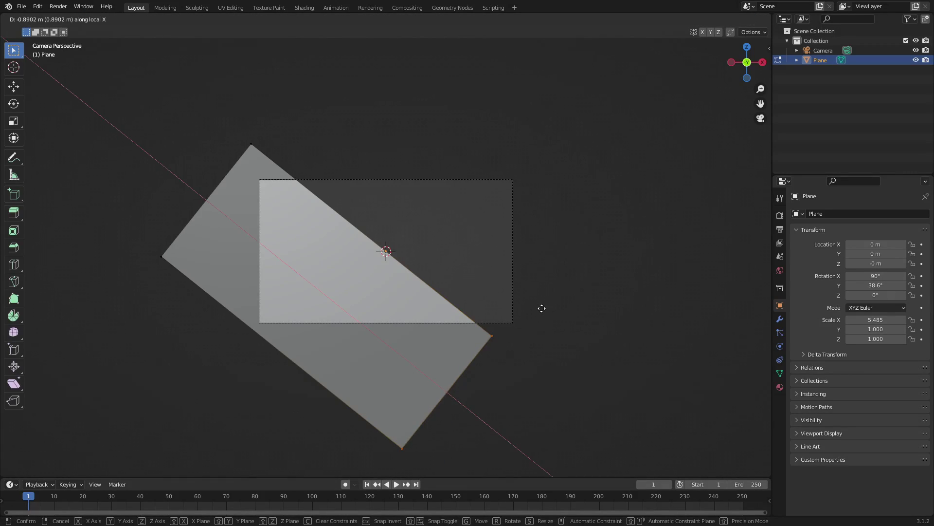
{"action": "left_click", "coordinate": [542, 308]}
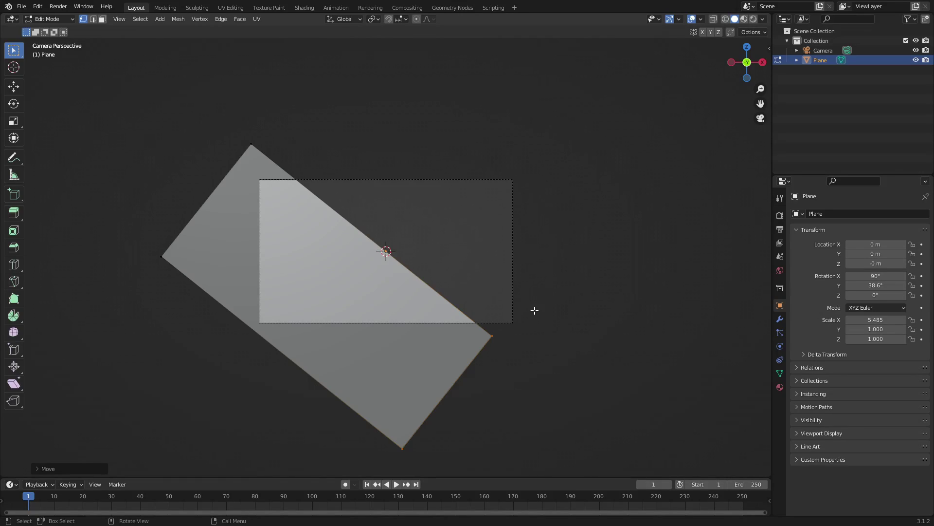
Duplicate the plane in place and rotate the copy 180° about global Y
{"action": "key", "text": "a"}
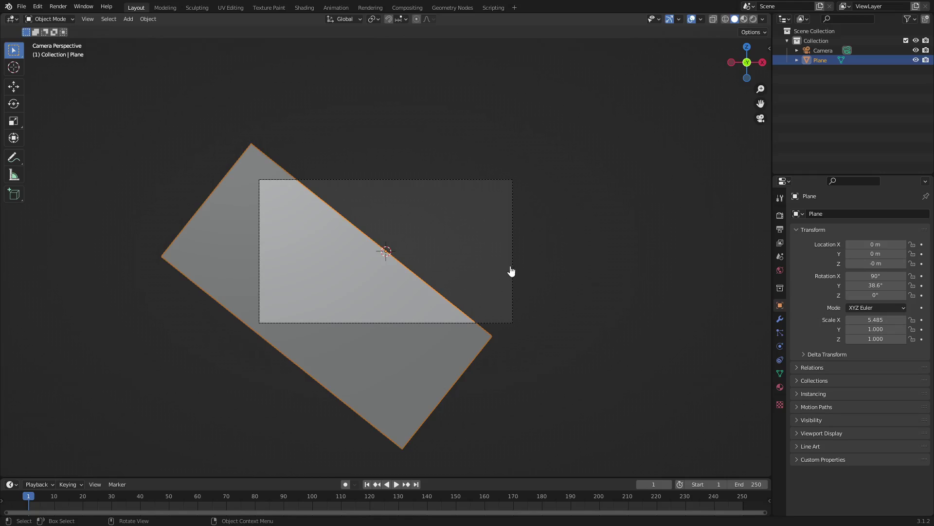
{"action": "key", "text": "Tab"}
{"action": "key", "text": "shift+d"}
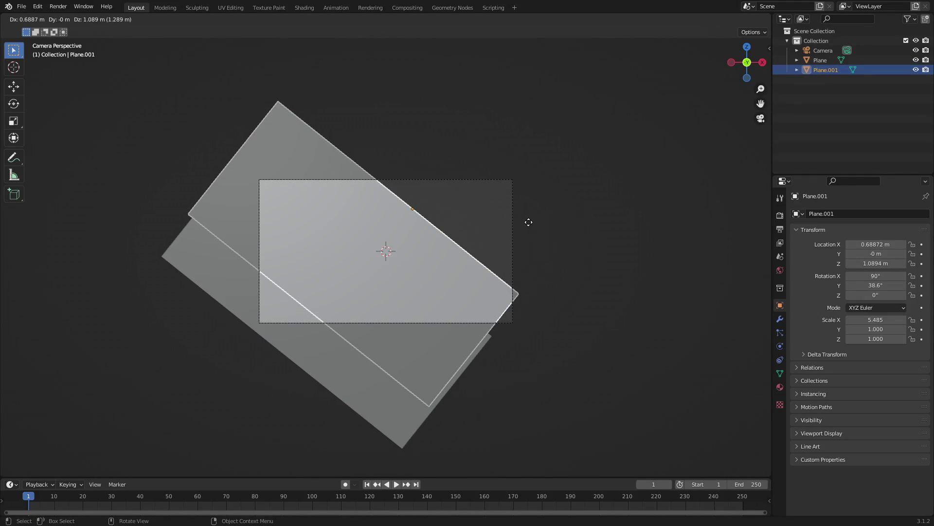
{"action": "right_click", "coordinate": [570, 194]}
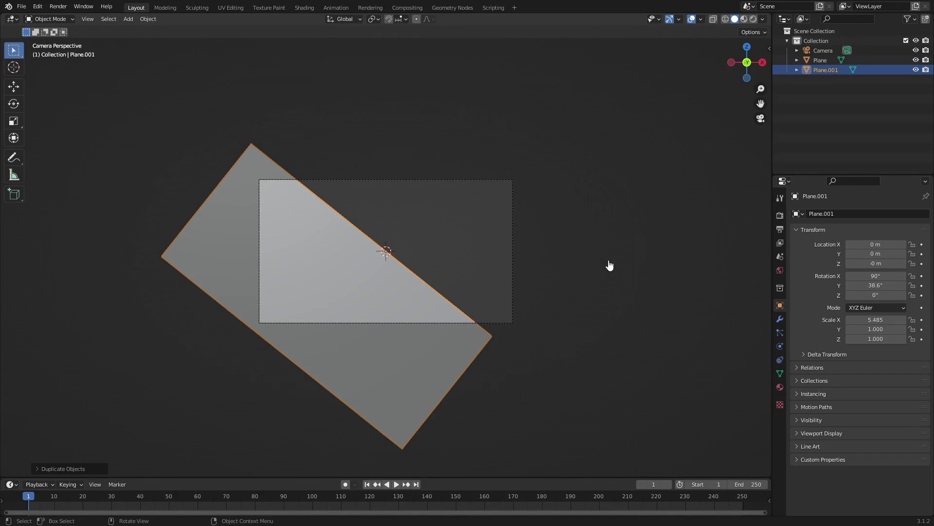
{"action": "key", "text": "r"}
{"action": "key", "text": "y"}
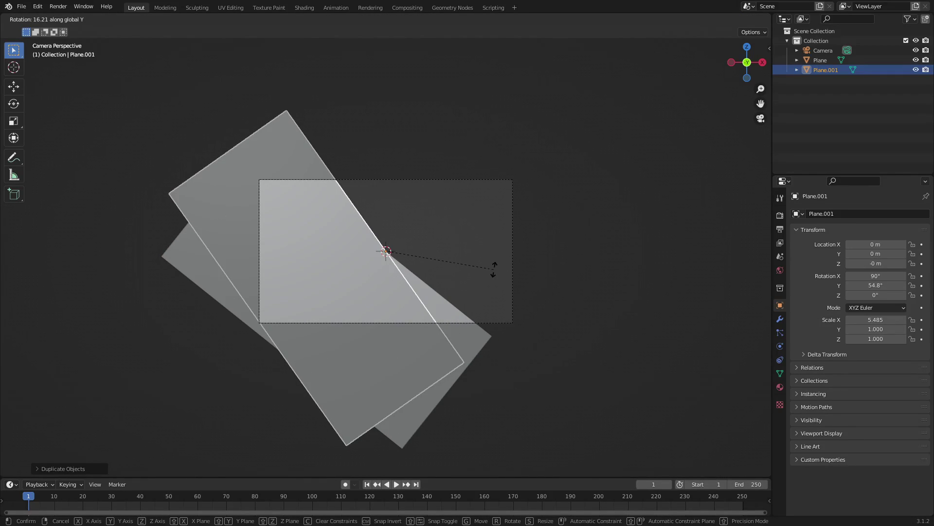
{"action": "type", "text": "180"}
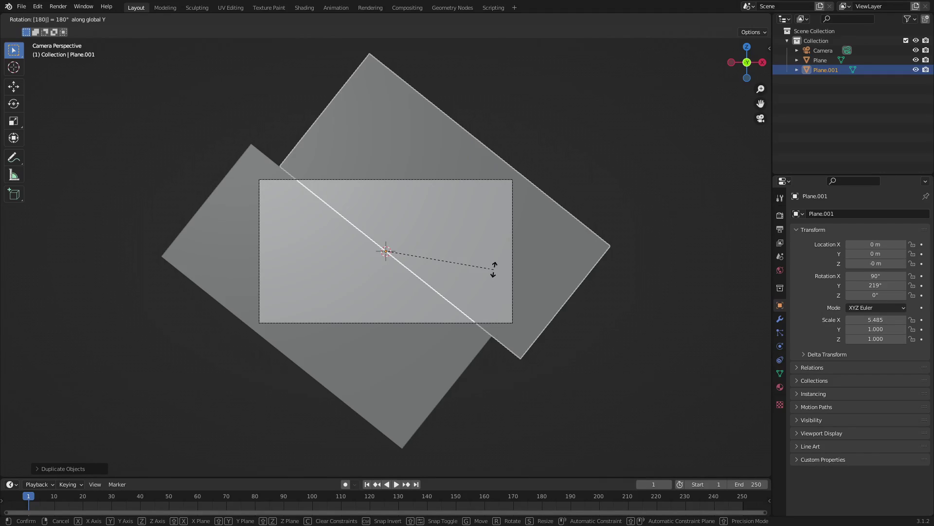
{"action": "key", "text": "Return"}
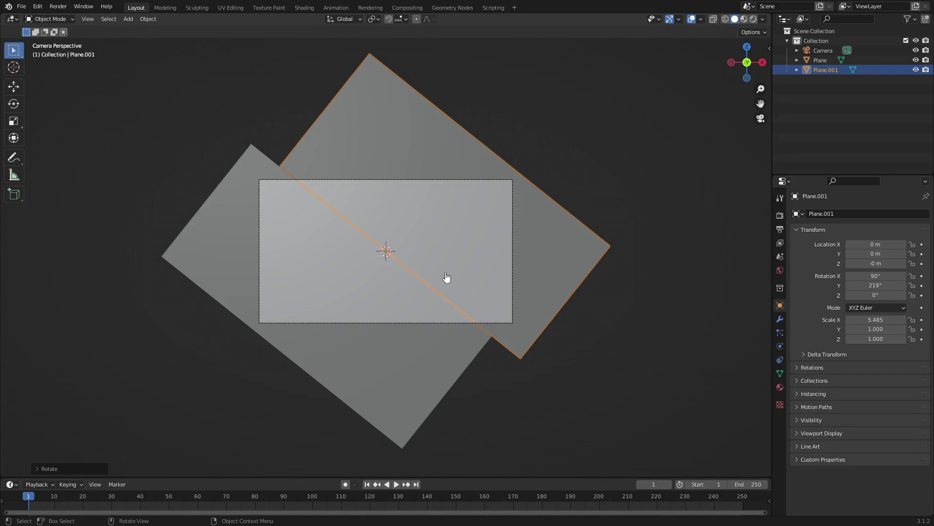
{"action": "key", "text": "Home"}
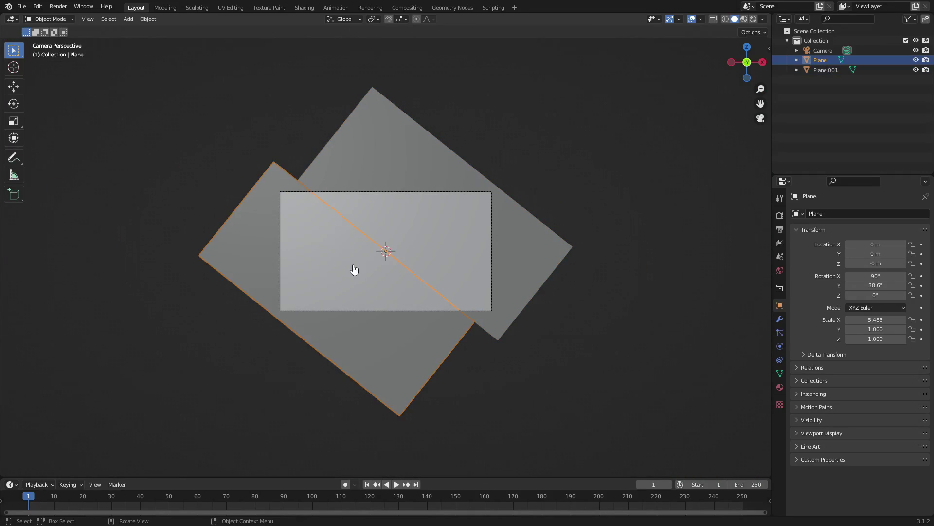
Reselect the original plane, enlarge the timeline slightly and set the start frame to 0
{"action": "left_click", "coordinate": [416, 230]}
{"action": "left_click", "coordinate": [417, 243]}
{"action": "key", "text": "Home"}
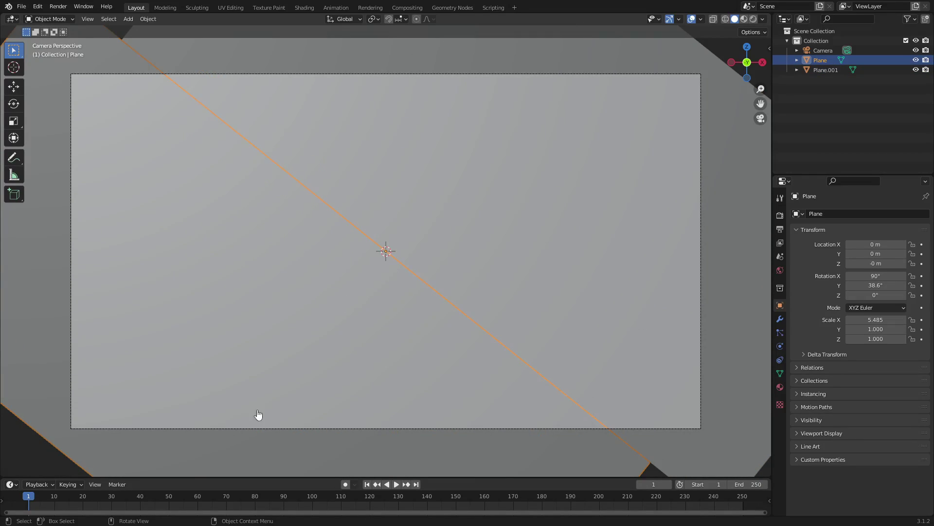
{"action": "left_click_drag", "start_coordinate": [258, 478], "coordinate": [259, 462]}
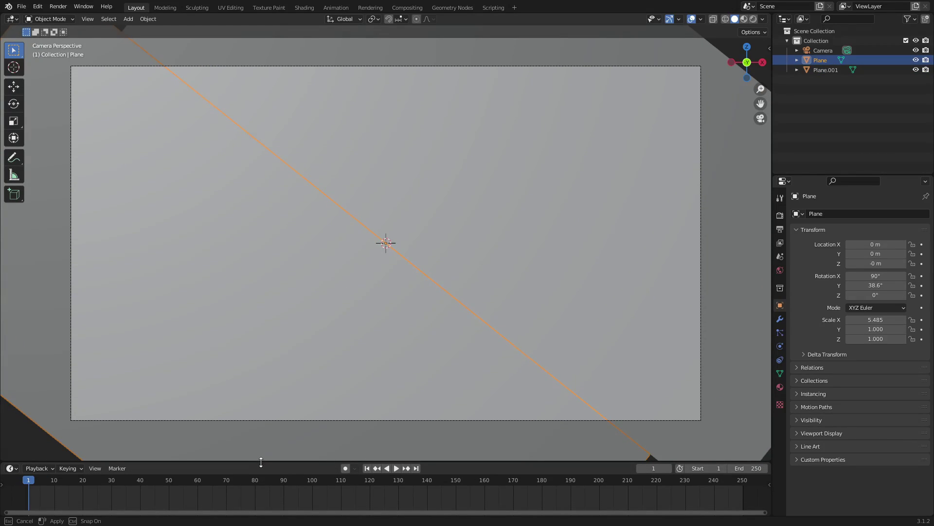
{"action": "left_click", "coordinate": [681, 468]}
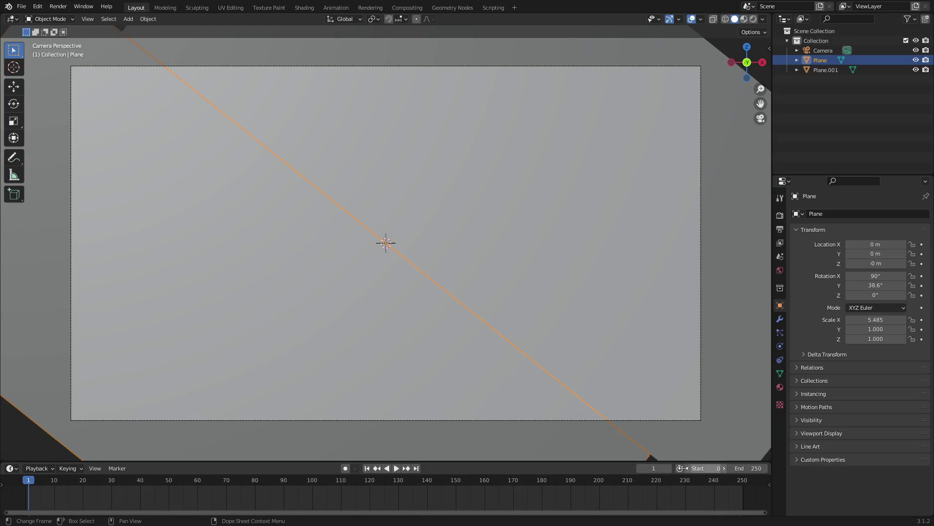
Set the output frame rate to 60 fps
{"action": "left_click", "coordinate": [780, 216]}
{"action": "left_click", "coordinate": [780, 270]}
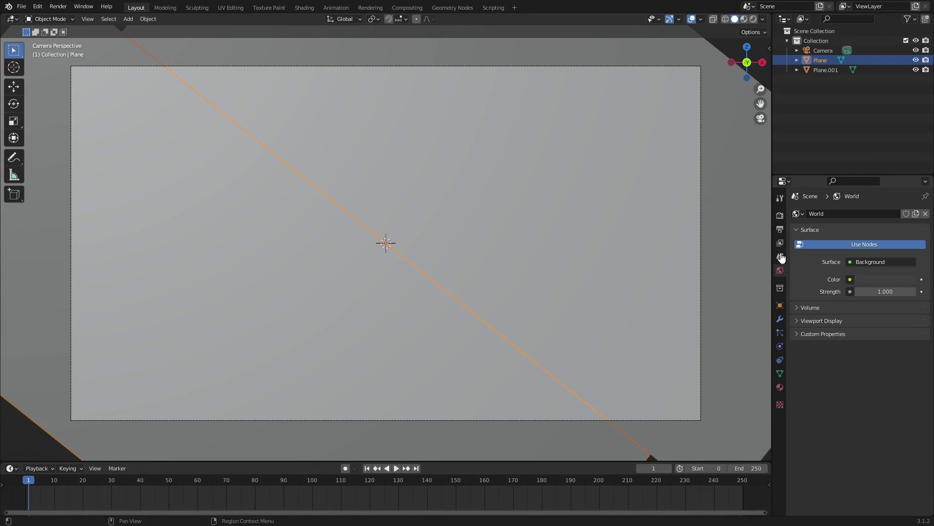
{"action": "left_click", "coordinate": [780, 230]}
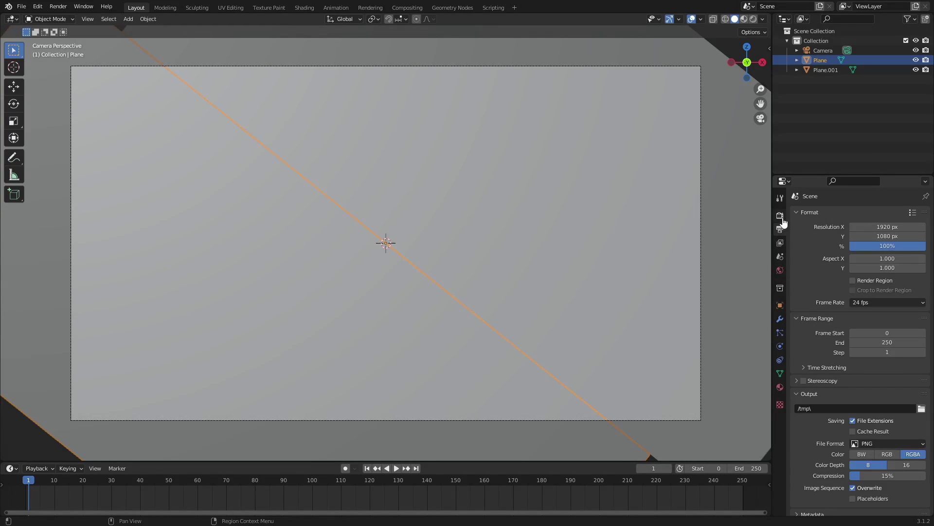
{"action": "left_click", "coordinate": [892, 303]}
{"action": "left_click", "coordinate": [884, 381]}
{"action": "scroll", "coordinate": [485, 320], "scroll_direction": "down", "scroll_amount": 2}
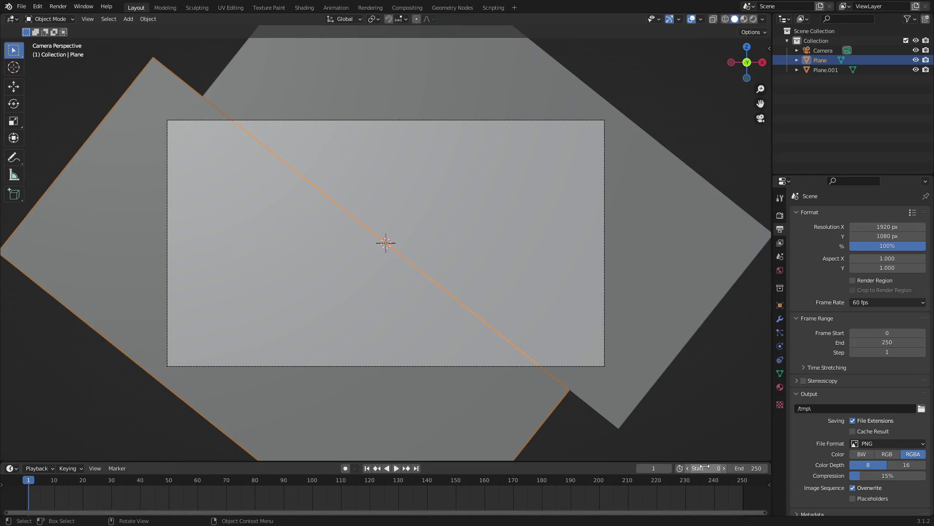
Play the animation from frame 0 and reselect the original plane
{"action": "left_click", "coordinate": [27, 484]}
{"action": "key", "text": "space"}
{"action": "left_click", "coordinate": [444, 236]}
{"action": "left_click", "coordinate": [332, 251]}
{"action": "scroll", "coordinate": [337, 350], "scroll_direction": "down", "scroll_amount": 4}
Keyframe Plane's location at frame 0, then slide it down-left along local Y and key frame 10
{"action": "scroll", "coordinate": [228, 169], "scroll_direction": "up", "scroll_amount": 5}
{"action": "key", "text": "i"}
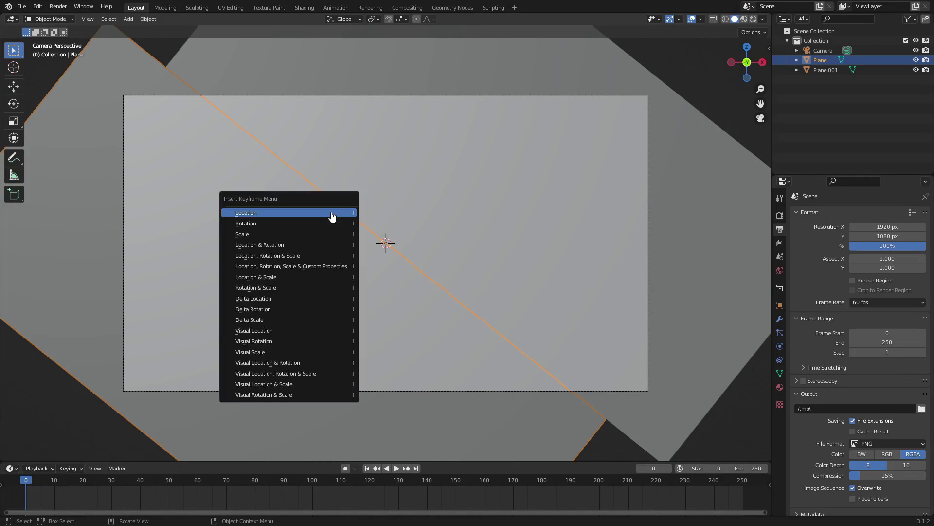
{"action": "left_click", "coordinate": [334, 223]}
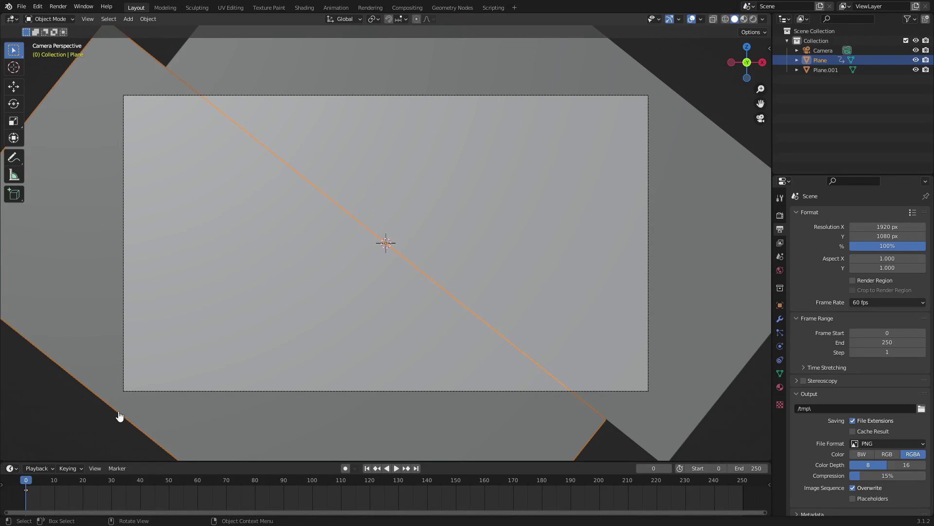
{"action": "left_click_drag", "start_coordinate": [33, 484], "coordinate": [54, 485]}
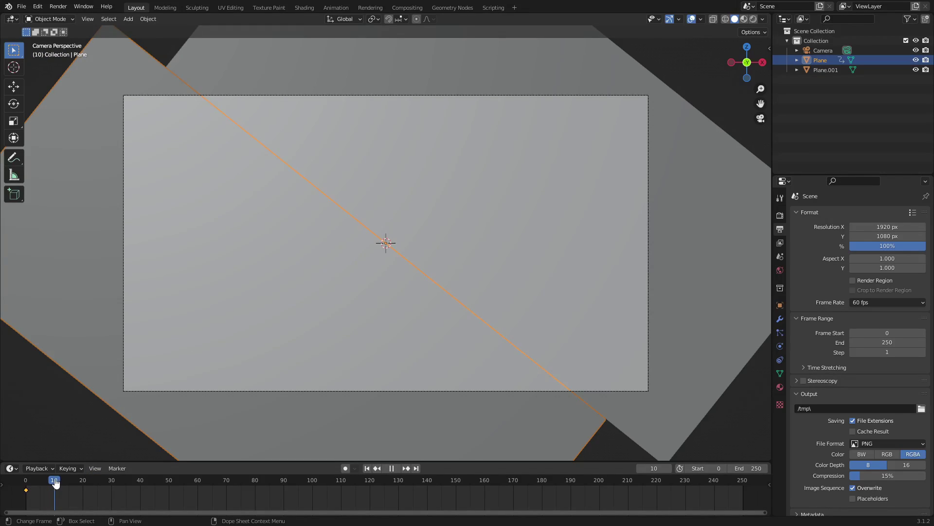
{"action": "key", "text": "g"}
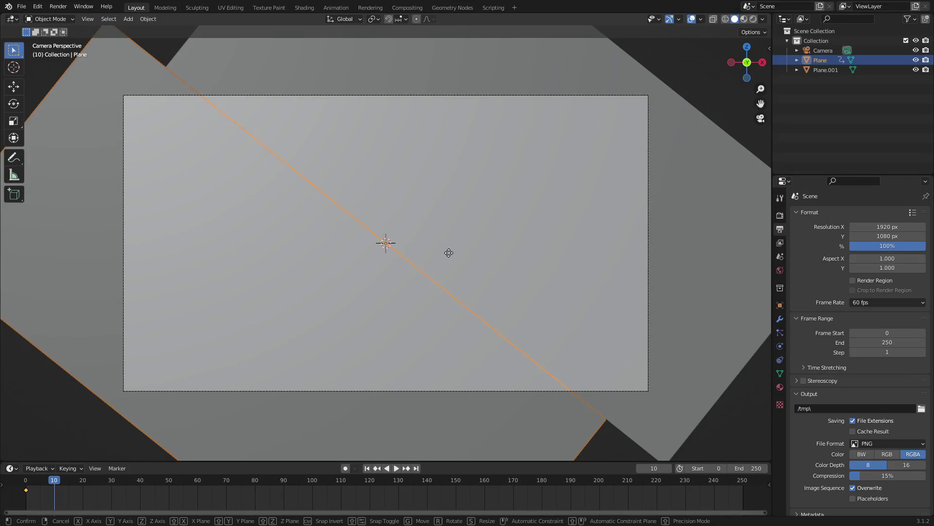
{"action": "key", "text": "y"}
{"action": "key", "text": "y"}
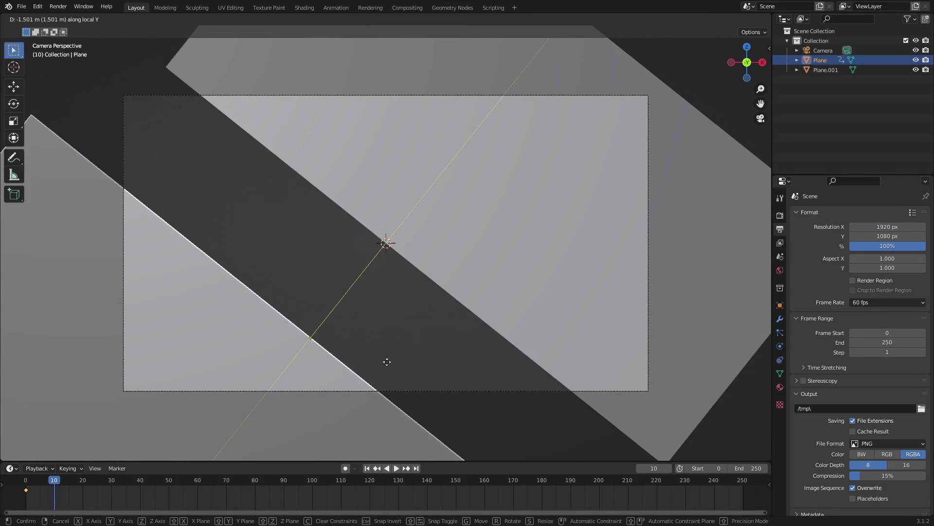
{"action": "left_click", "coordinate": [377, 404]}
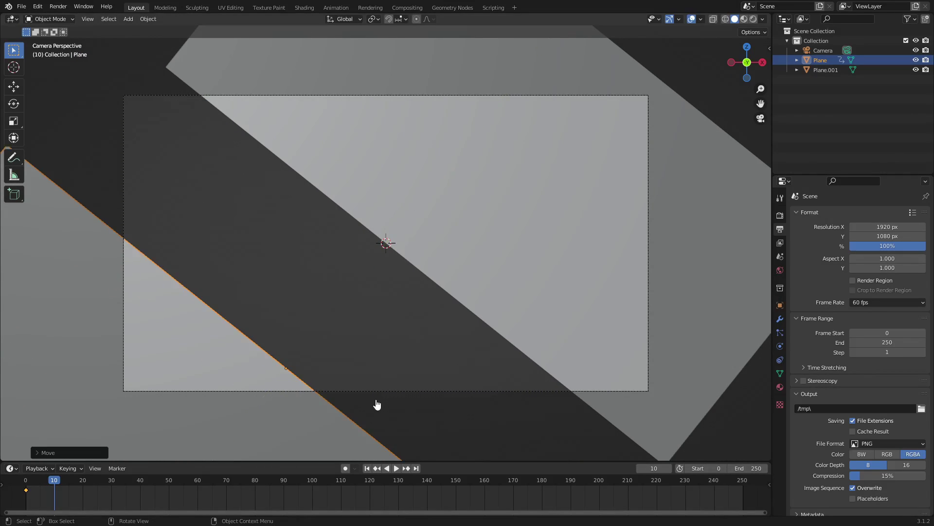
{"action": "key", "text": "i"}
{"action": "left_click", "coordinate": [348, 201]}
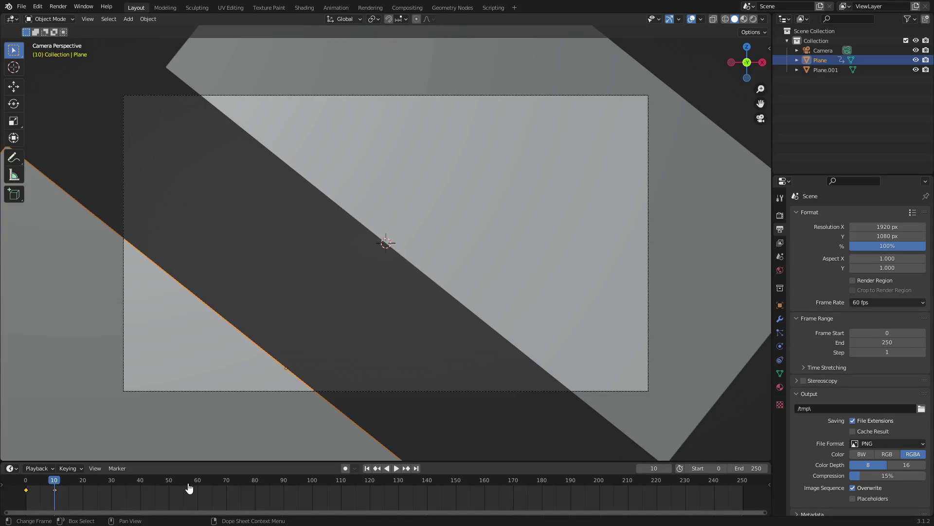
At frame 50, move Plane along its local Y axis and keyframe its location
{"action": "left_click", "coordinate": [169, 485]}
{"action": "key", "text": "g"}
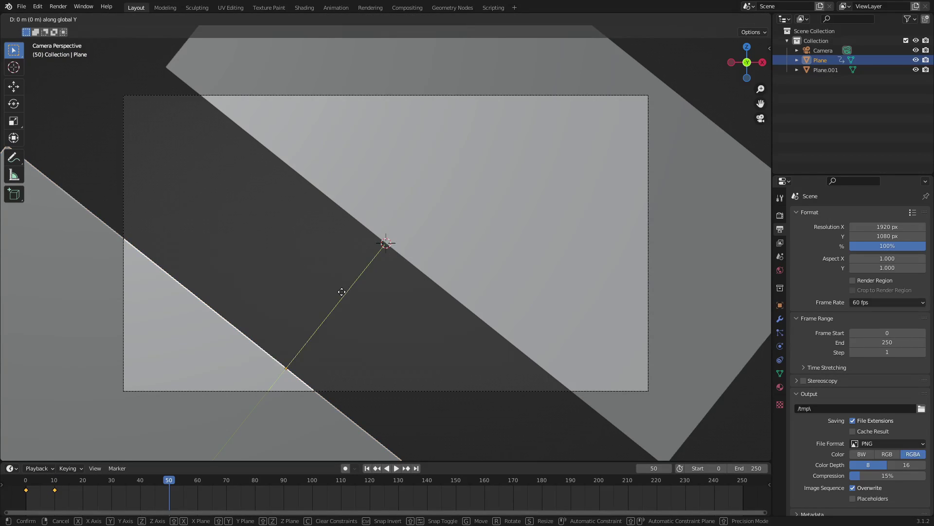
{"action": "key", "text": "y"}
{"action": "key", "text": "y"}
{"action": "left_click", "coordinate": [273, 317]}
{"action": "key", "text": "i"}
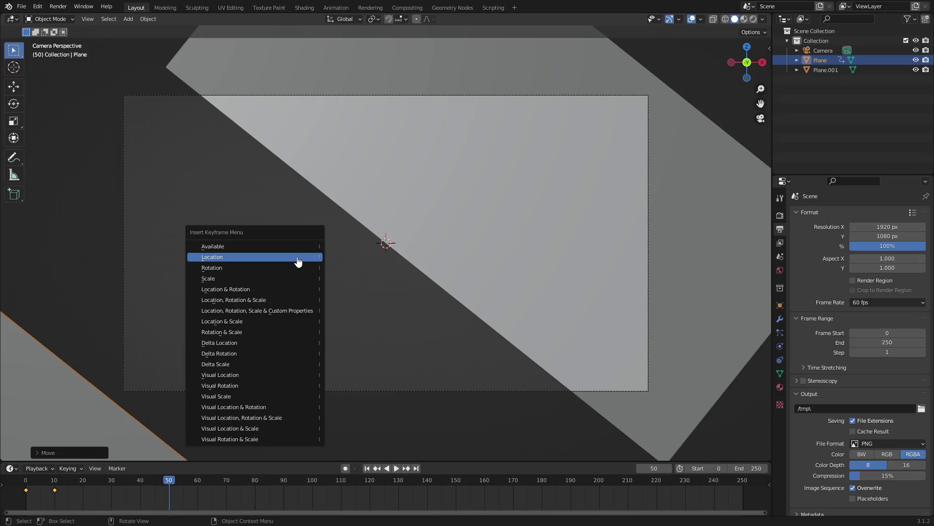
{"action": "left_click", "coordinate": [299, 261]}
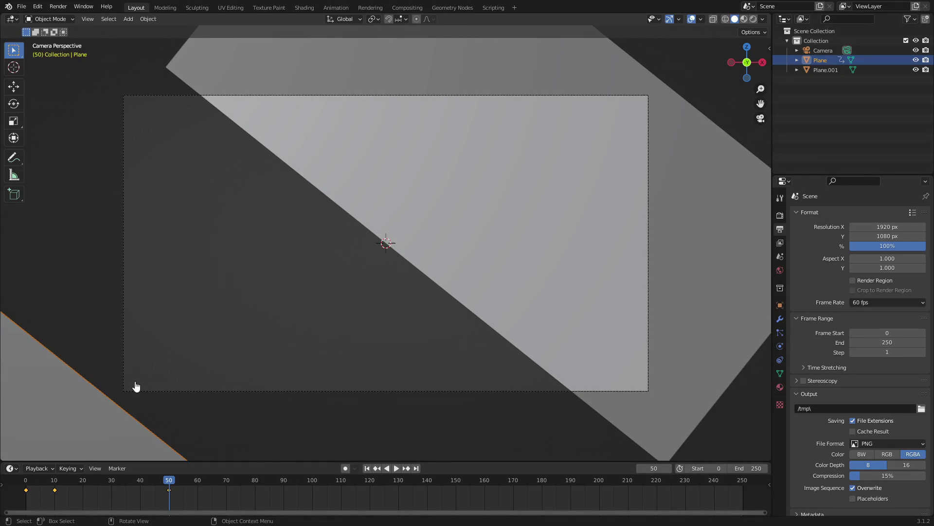
Select Plane.001 and keyframe its location at frame 0
{"action": "left_click", "coordinate": [412, 153]}
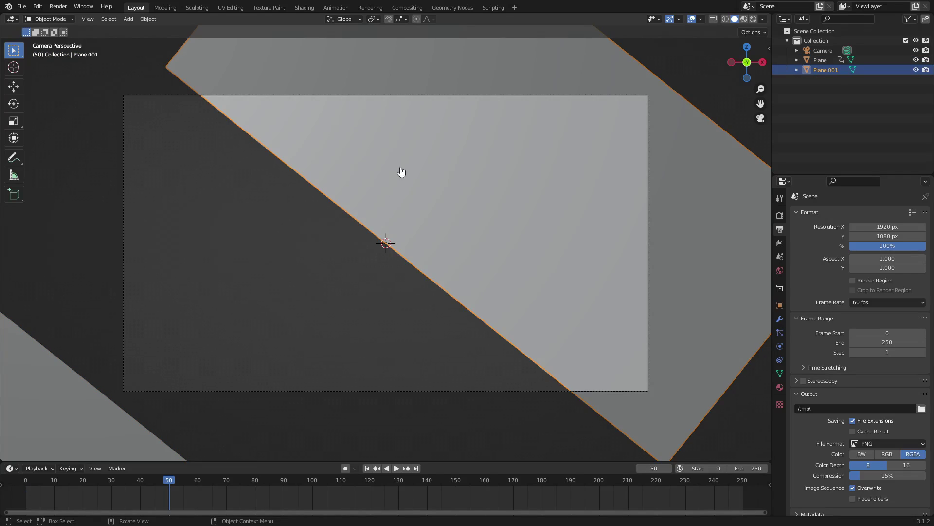
{"action": "key", "text": "shift+Left"}
{"action": "key", "text": "i"}
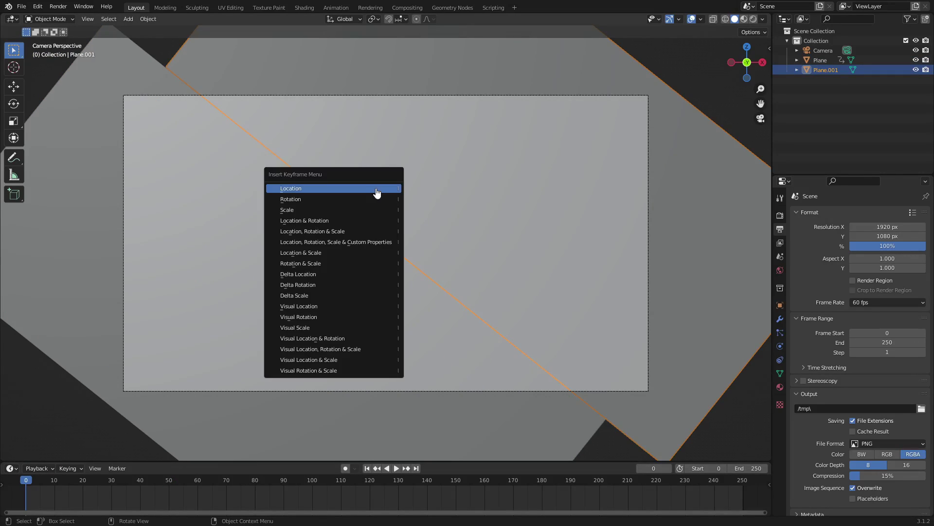
{"action": "left_click", "coordinate": [376, 193]}
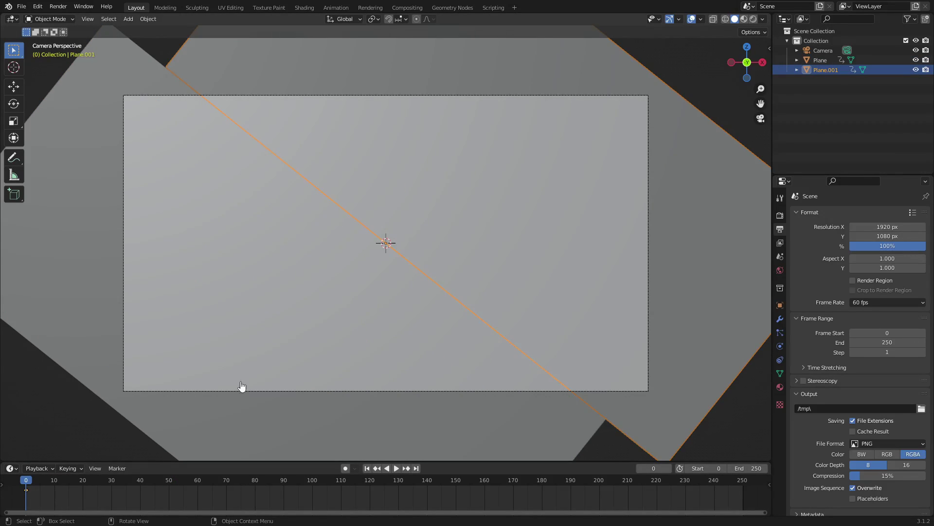
At frame 10, slide Plane.001 up-right along local Y and keyframe its location
{"action": "left_click", "coordinate": [55, 487]}
{"action": "key", "text": "g"}
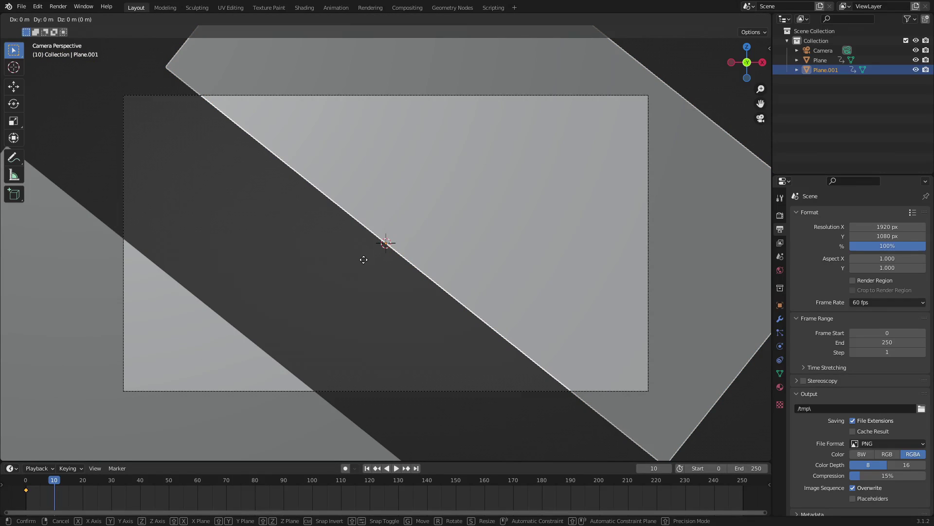
{"action": "key", "text": "x"}
{"action": "key", "text": "y"}
{"action": "key", "text": "y"}
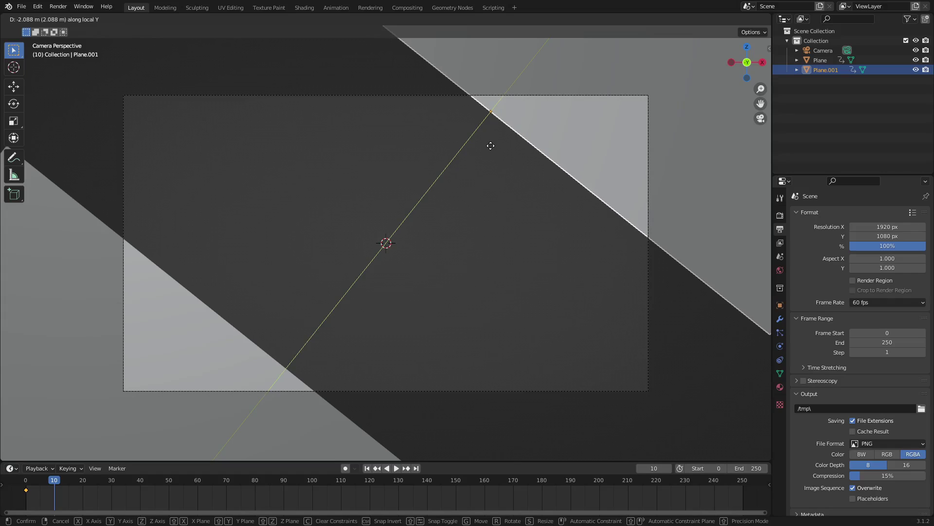
{"action": "left_click", "coordinate": [491, 145]}
{"action": "key", "text": "i"}
{"action": "left_click", "coordinate": [612, 136]}
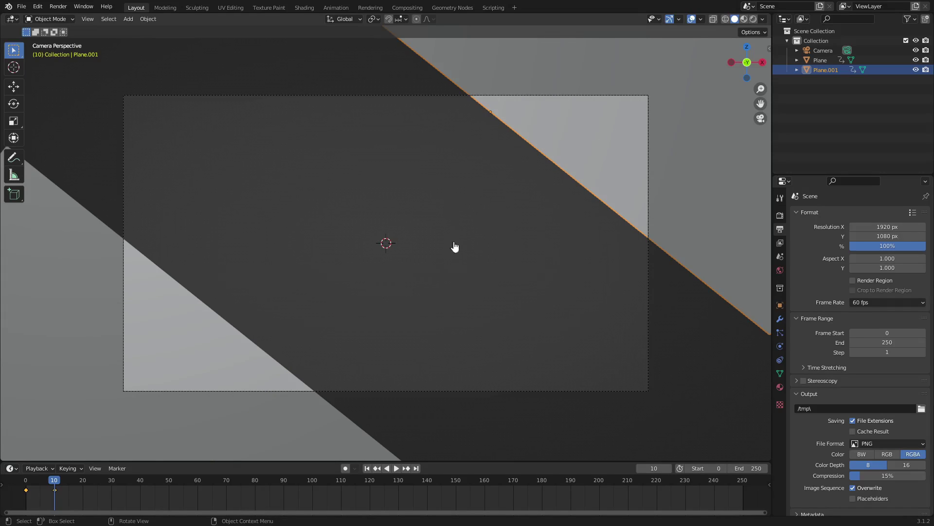
At frame 50, move Plane.001 along local Y again and keyframe its location
{"action": "left_click", "coordinate": [172, 485]}
{"action": "scroll", "coordinate": [406, 269], "scroll_direction": "down", "scroll_amount": 5}
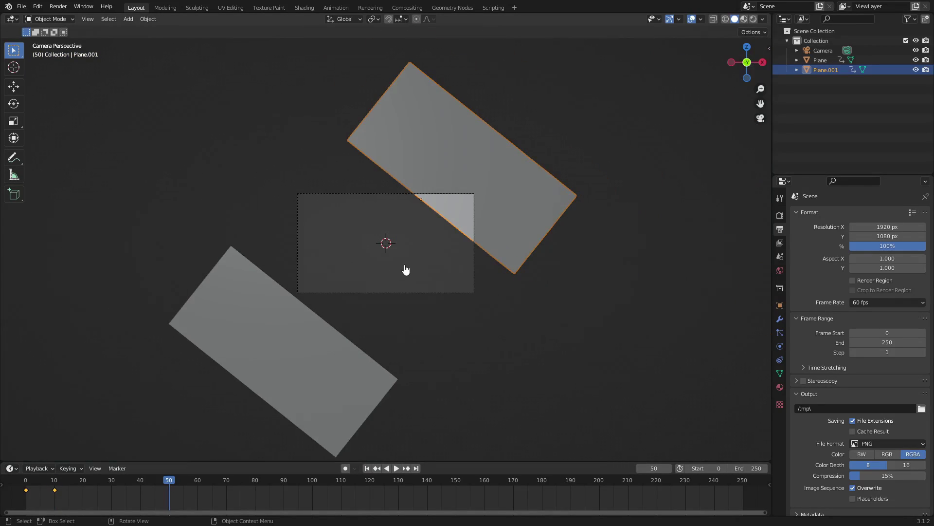
{"action": "key", "text": "g"}
{"action": "key", "text": "y"}
{"action": "left_click", "coordinate": [448, 243]}
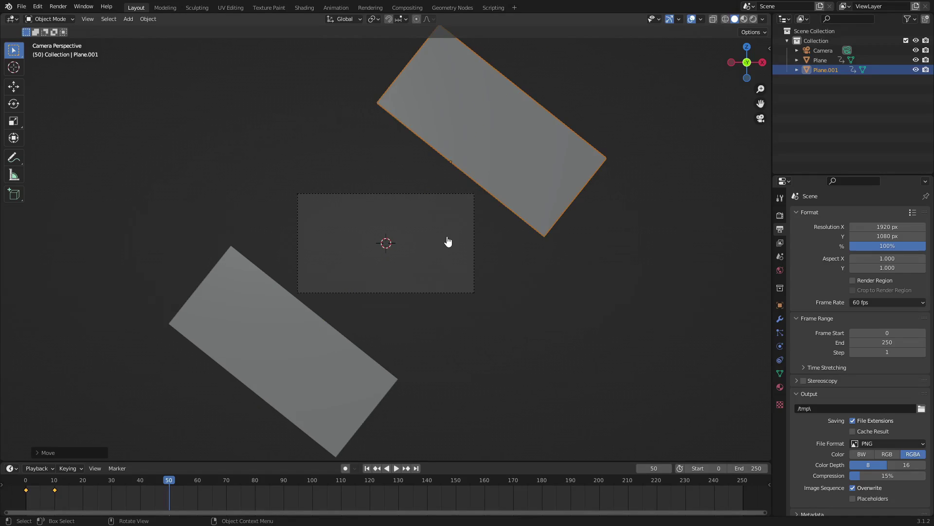
{"action": "key", "text": "i"}
{"action": "left_click", "coordinate": [448, 237]}
{"action": "scroll", "coordinate": [448, 242], "scroll_direction": "up", "scroll_amount": 4}
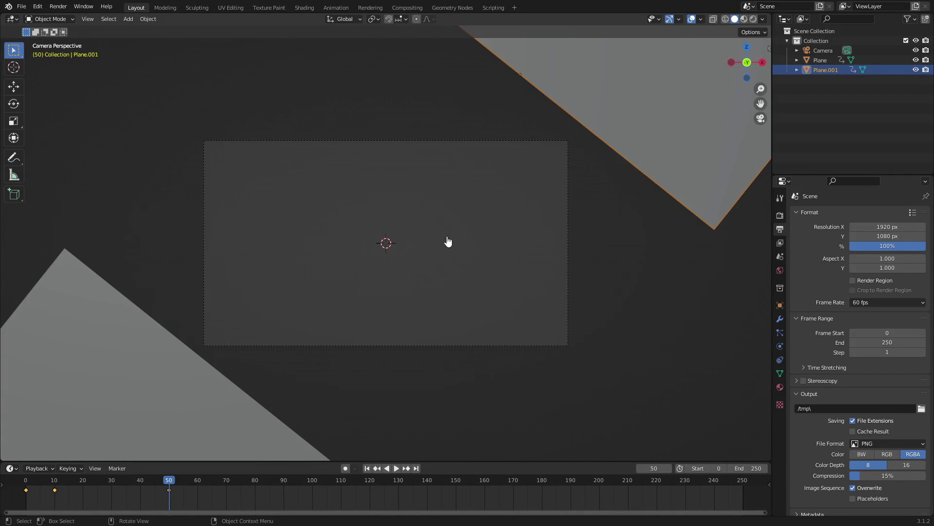
{"action": "scroll", "coordinate": [445, 243], "scroll_direction": "down", "scroll_amount": 3}
Preview the animation from the start to check the planes' motion
{"action": "left_click", "coordinate": [367, 468]}
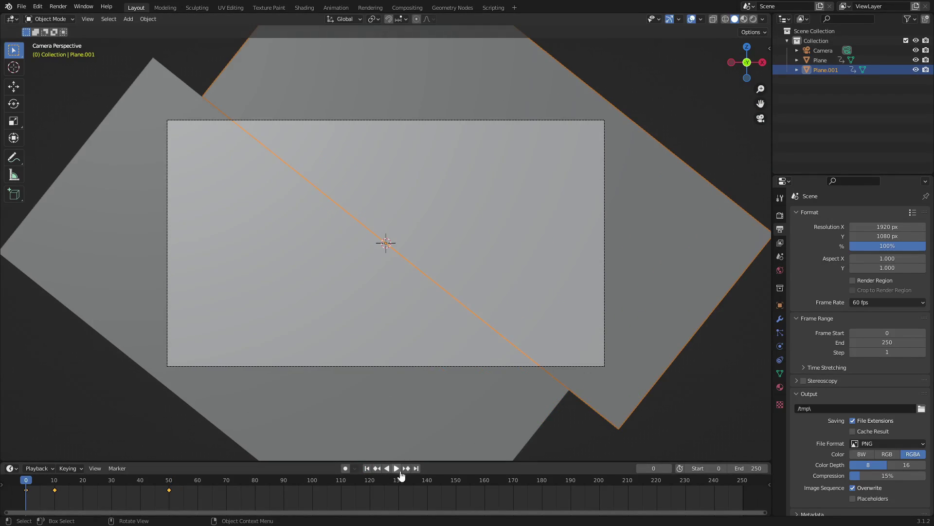
{"action": "left_click", "coordinate": [396, 469]}
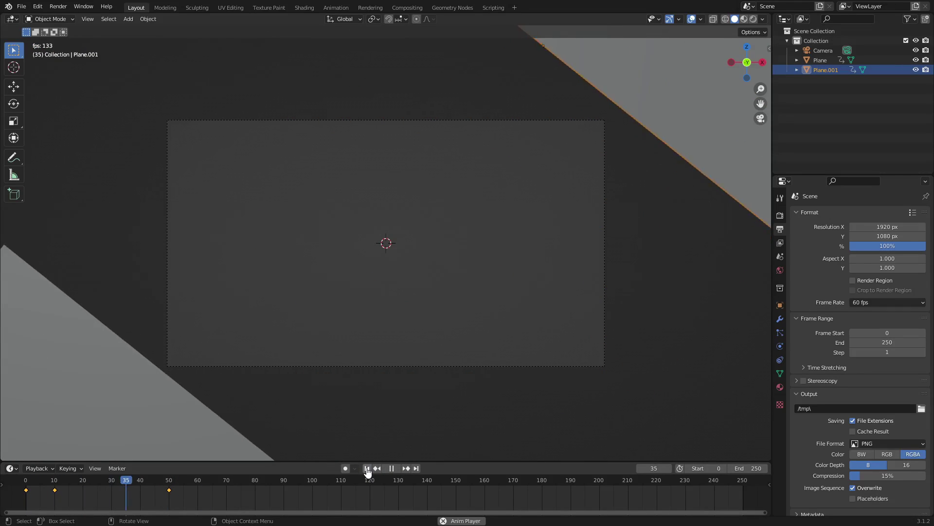
{"action": "left_click", "coordinate": [391, 468]}
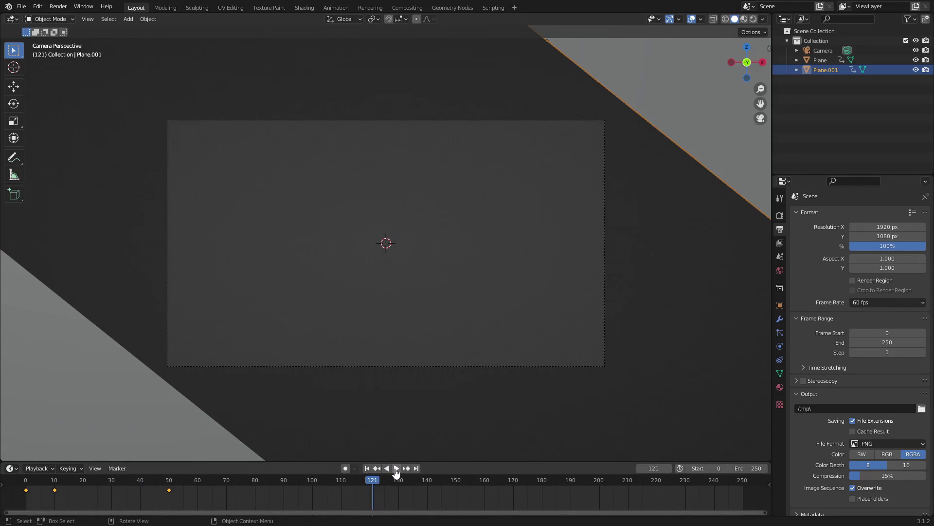
{"action": "right_click", "coordinate": [319, 482]}
{"action": "key", "text": "Escape"}
Keyframe Plane.001's location at frame 100 to hold it apart
{"action": "left_click", "coordinate": [313, 482]}
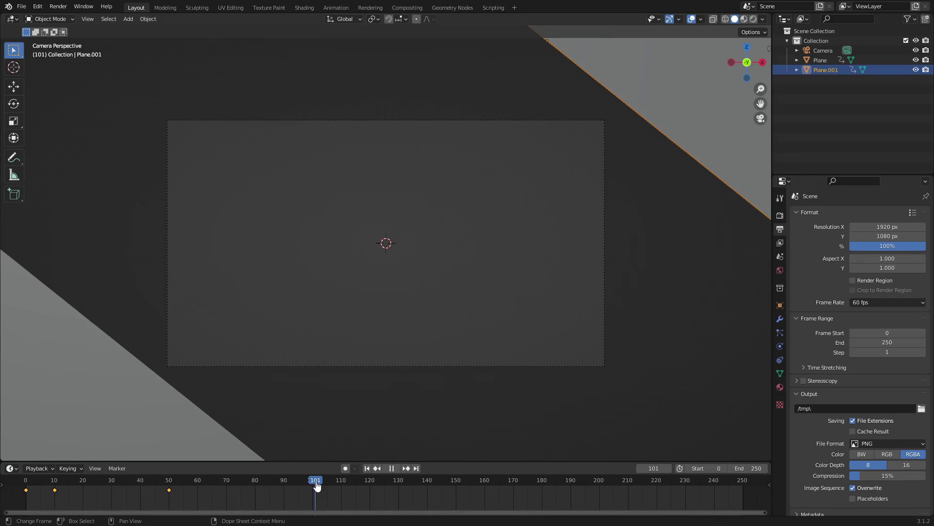
{"action": "key", "text": "space"}
{"action": "key", "text": "Escape"}
{"action": "key", "text": "i"}
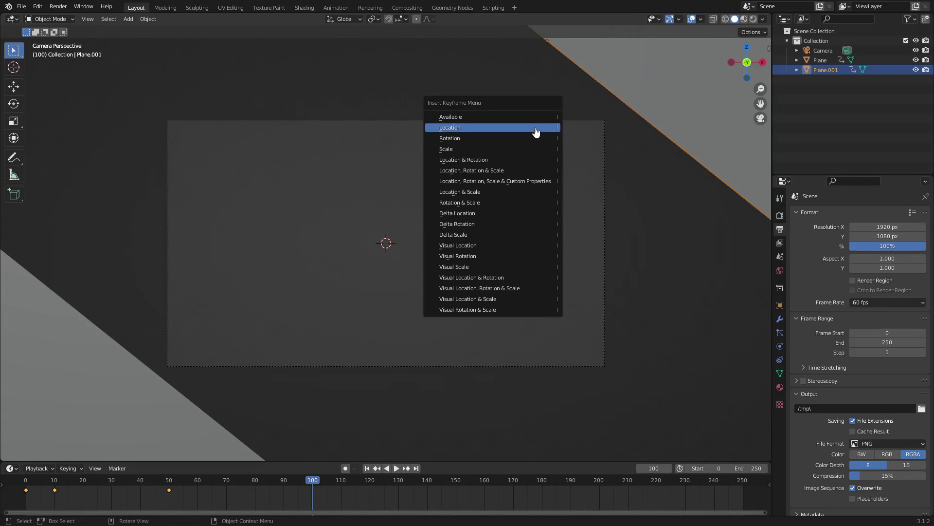
{"action": "left_click", "coordinate": [536, 129]}
At frame 110, slide Plane.001 back 2.931 m along local Y and keyframe it
{"action": "left_click", "coordinate": [343, 486]}
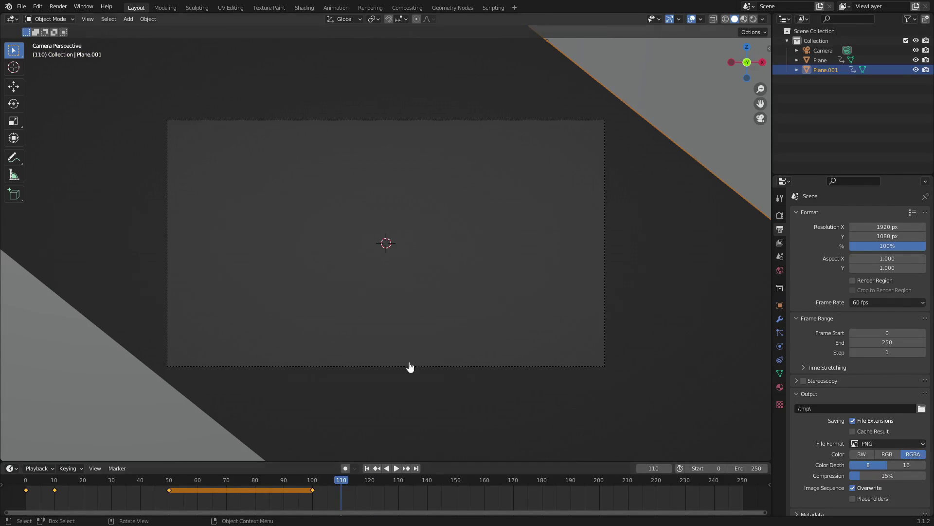
{"action": "key", "text": "g"}
{"action": "key", "text": "y"}
{"action": "key", "text": "y"}
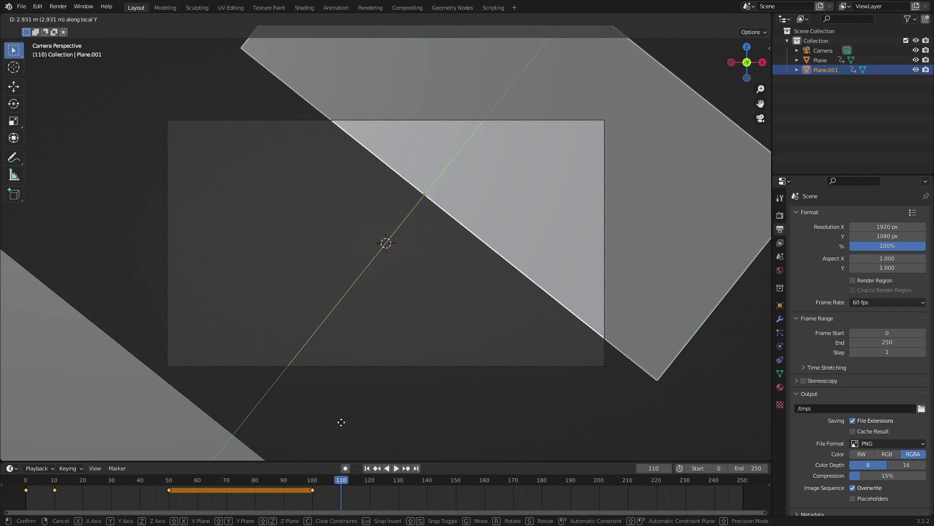
{"action": "left_click", "coordinate": [315, 448]}
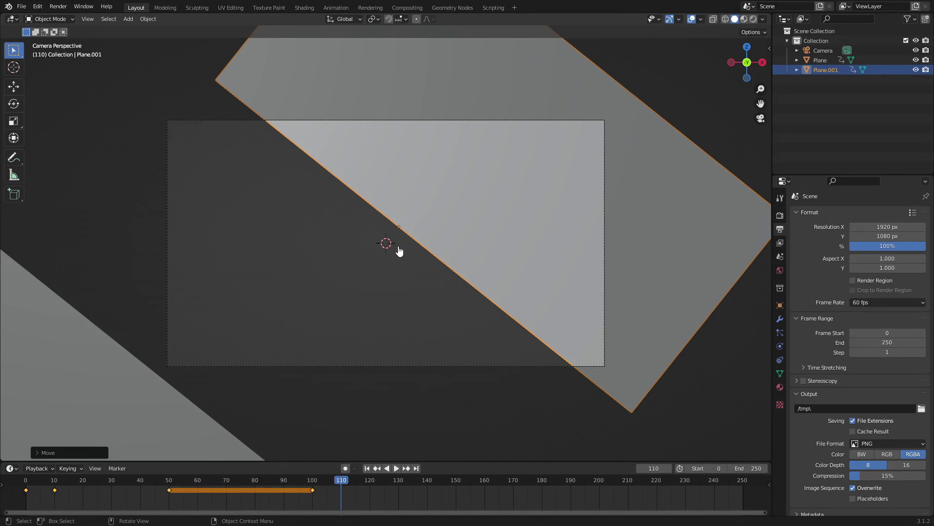
{"action": "key", "text": "i"}
{"action": "left_click", "coordinate": [484, 185]}
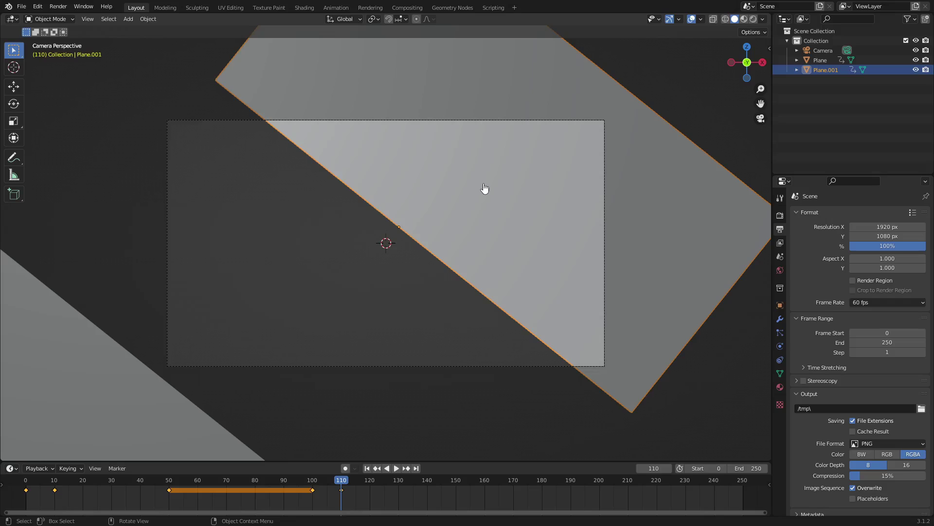
Copy Plane.001's frame-0 keyframe to frame 150 and play back the motion
{"action": "left_click", "coordinate": [27, 490]}
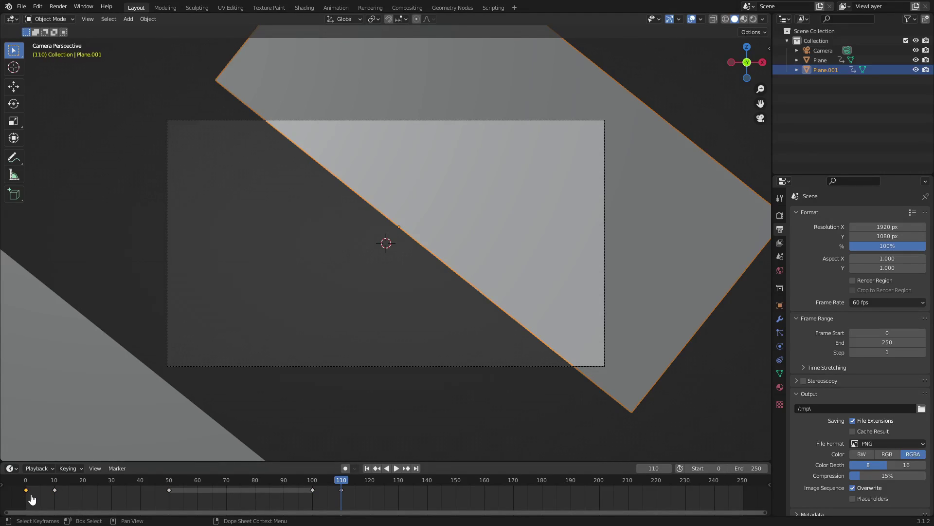
{"action": "key", "text": "shift+d"}
{"action": "left_click", "coordinate": [461, 481]}
{"action": "key", "text": "space"}
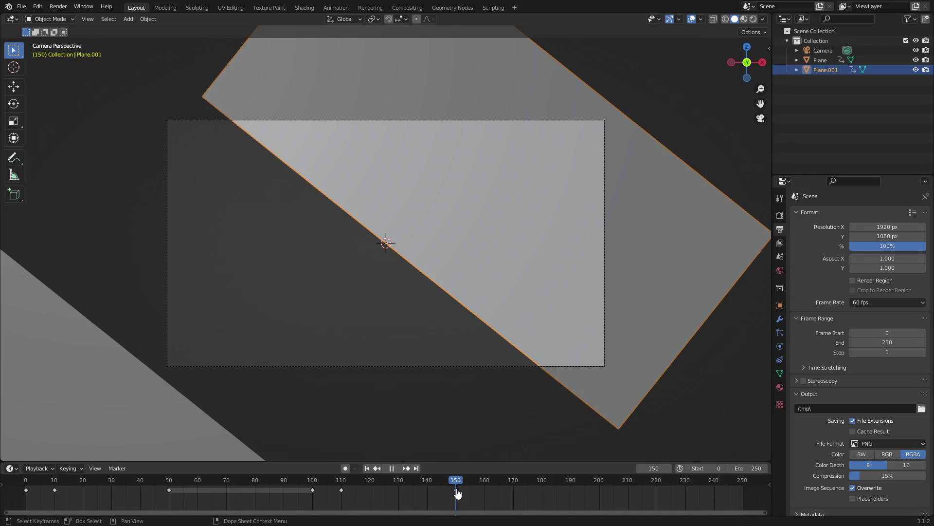
Select the lower-left Plane and keyframe its location at frame 100
{"action": "key", "text": "Escape"}
{"action": "left_click", "coordinate": [162, 412]}
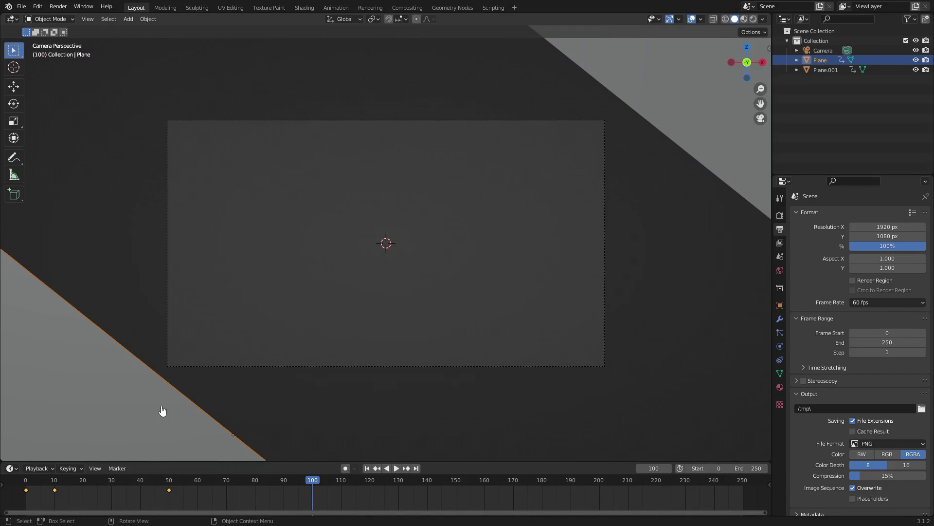
{"action": "key", "text": "i"}
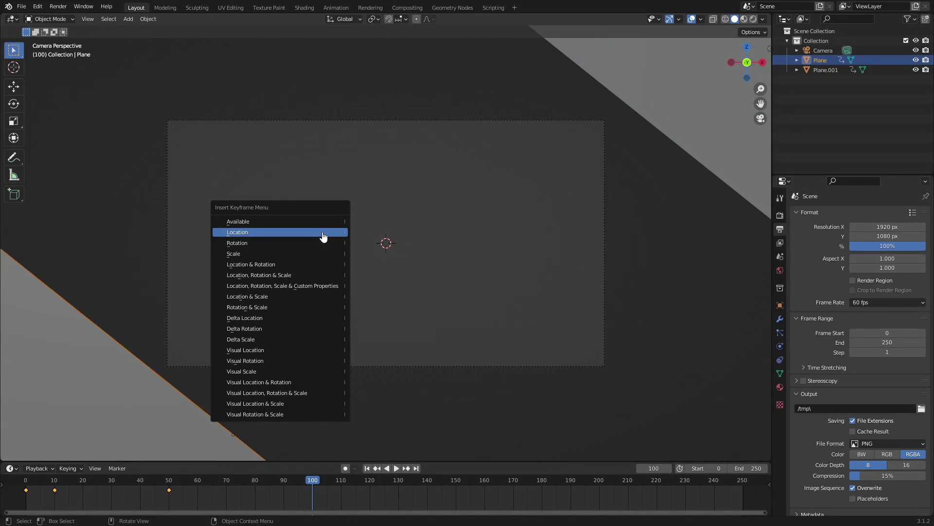
{"action": "left_click", "coordinate": [324, 236]}
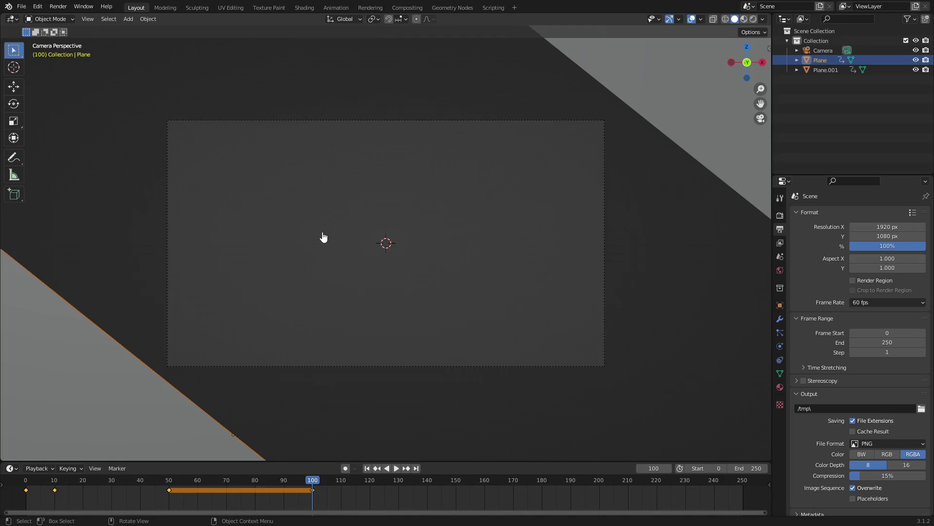
At frame 110, slide Plane back 3.352 m along local Y and keyframe its location
{"action": "left_click", "coordinate": [340, 486]}
{"action": "key", "text": "i"}
{"action": "left_click", "coordinate": [407, 298]}
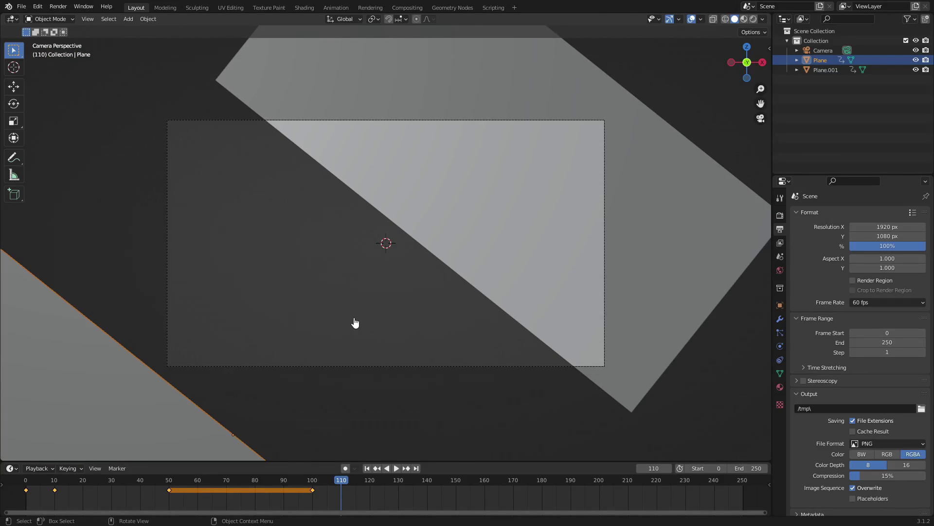
{"action": "key", "text": "g"}
{"action": "key", "text": "y"}
{"action": "key", "text": "y"}
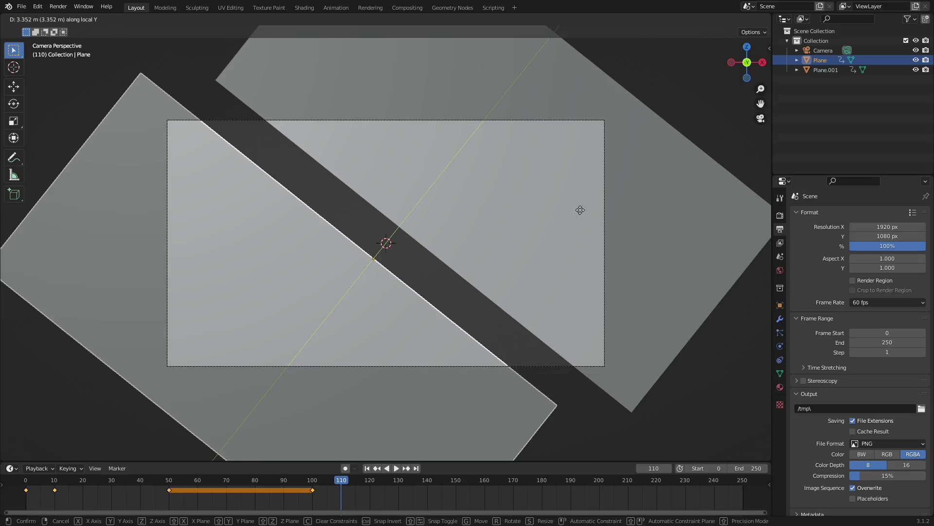
{"action": "left_click", "coordinate": [578, 213]}
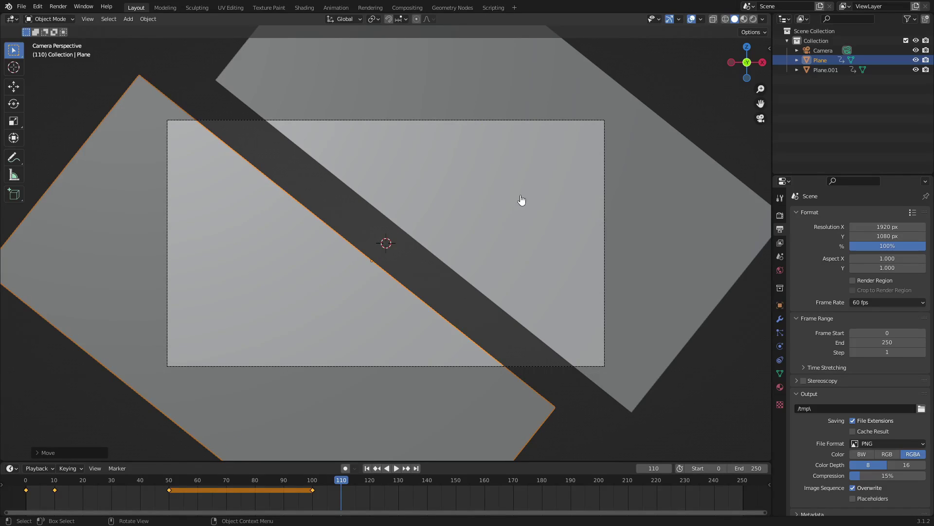
{"action": "key", "text": "i"}
{"action": "left_click", "coordinate": [522, 200]}
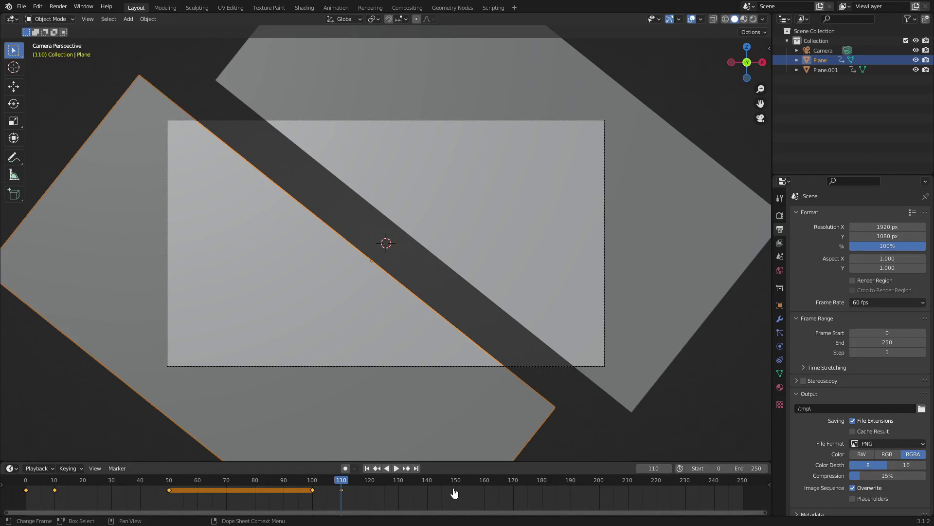
Copy Plane's frame-0 keyframe to frame 150 and return to the first frame
{"action": "left_click", "coordinate": [24, 496]}
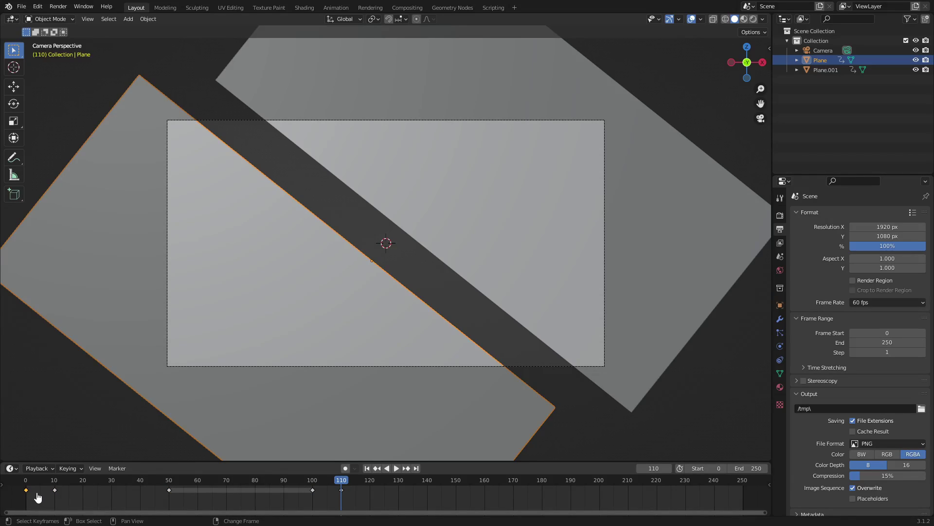
{"action": "key", "text": "shift+d"}
{"action": "left_click", "coordinate": [468, 512]}
{"action": "left_click", "coordinate": [367, 468]}
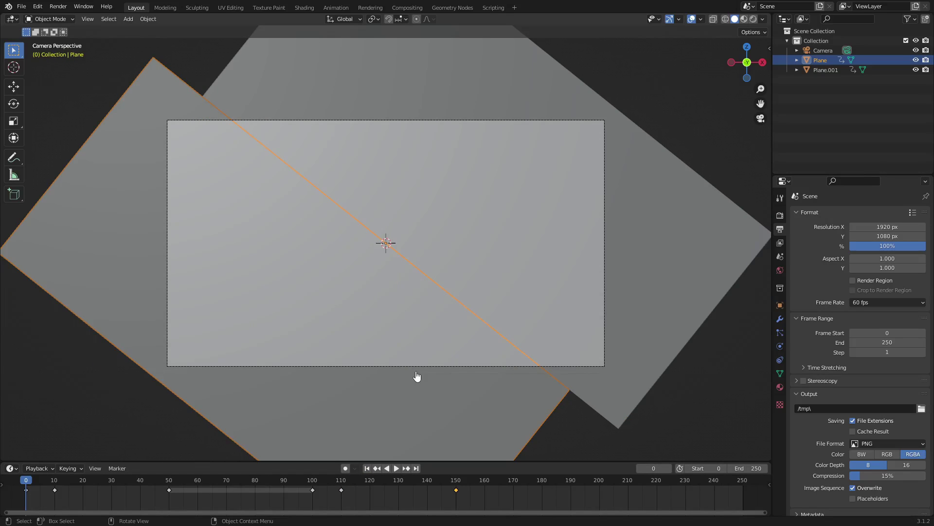
Select the camera and raise its Viewport Display passepartout to 1.000
{"action": "left_click", "coordinate": [416, 368]}
{"action": "left_click", "coordinate": [396, 468]}
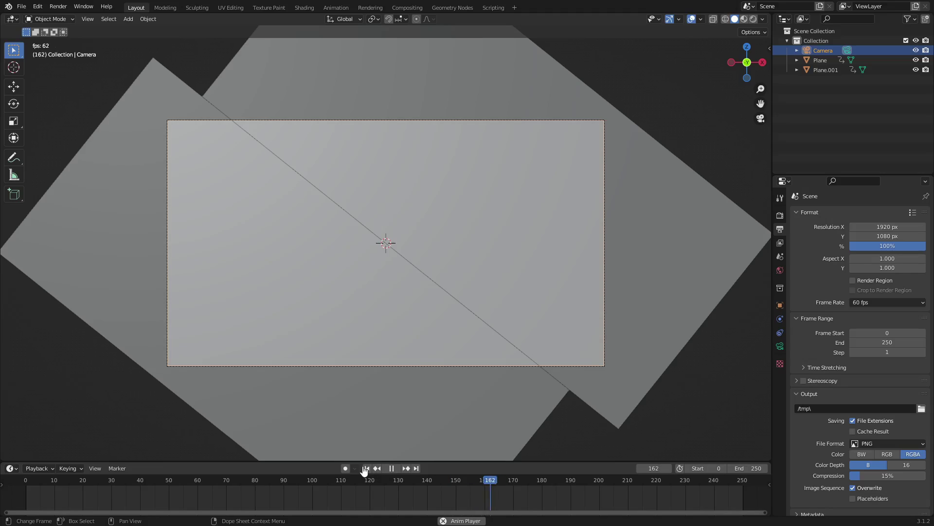
{"action": "left_click", "coordinate": [367, 467]}
{"action": "key", "text": "space"}
{"action": "left_click", "coordinate": [780, 346]}
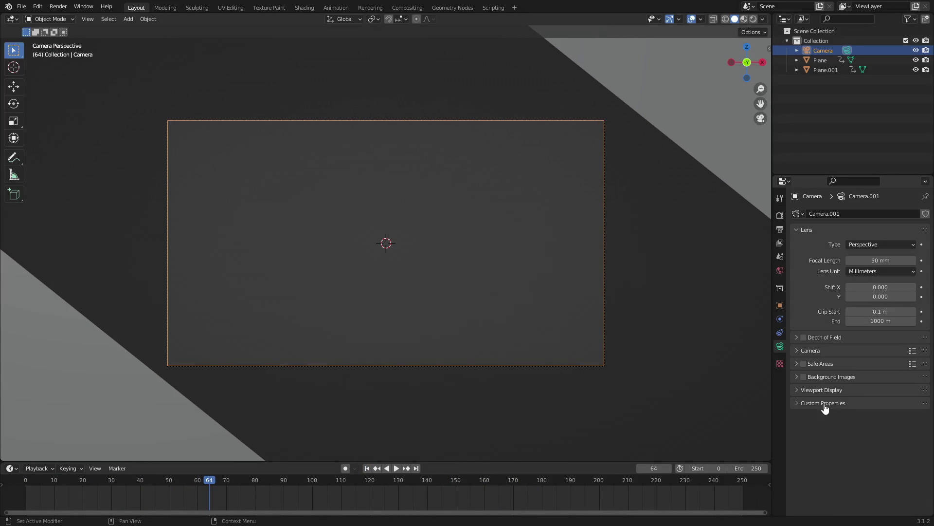
{"action": "left_click", "coordinate": [798, 391]}
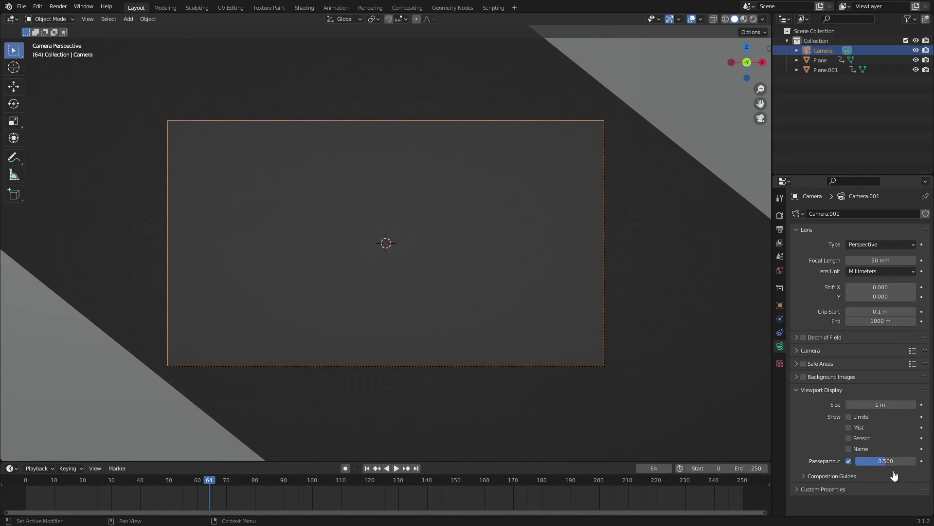
{"action": "left_click_drag", "start_coordinate": [882, 460], "coordinate": [916, 460]}
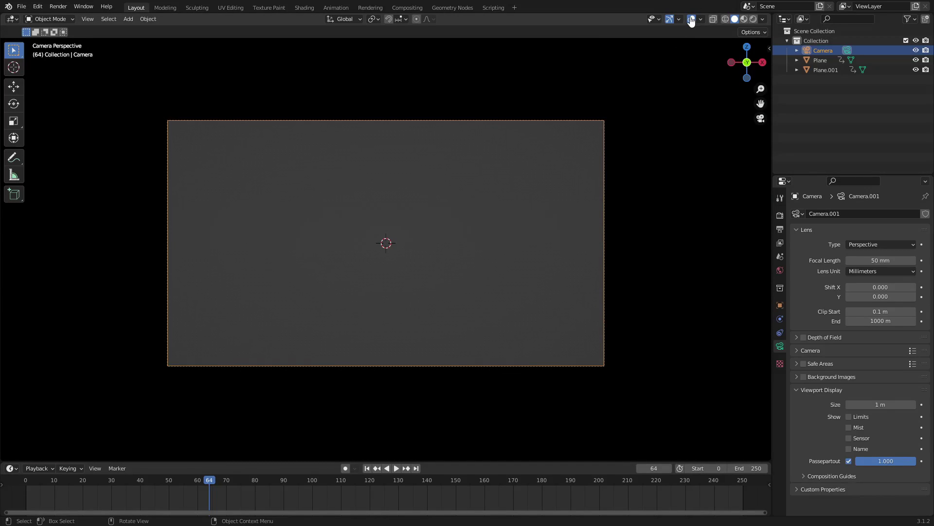
Switch off viewport overlays and play the animation from the first frame through the camera
{"action": "left_click", "coordinate": [691, 20]}
{"action": "scroll", "coordinate": [479, 223], "scroll_direction": "up", "scroll_amount": 1}
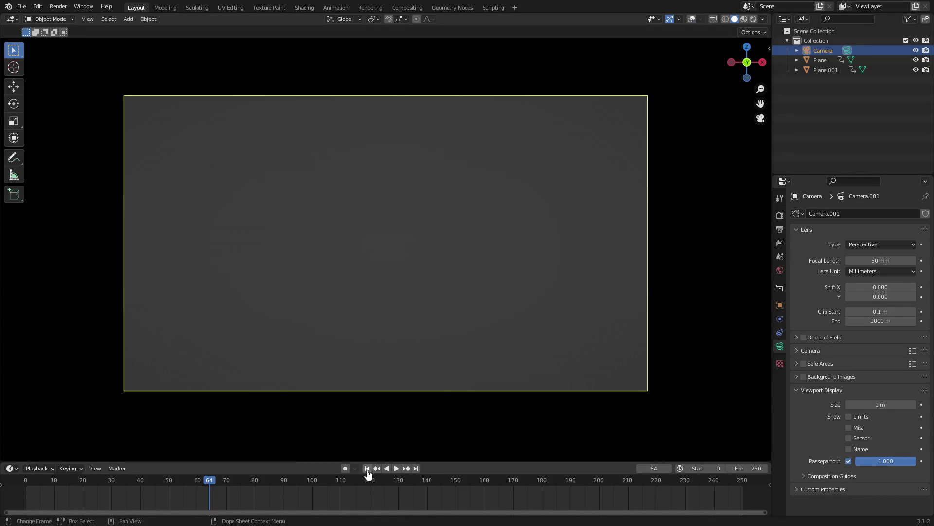
{"action": "left_click", "coordinate": [367, 468]}
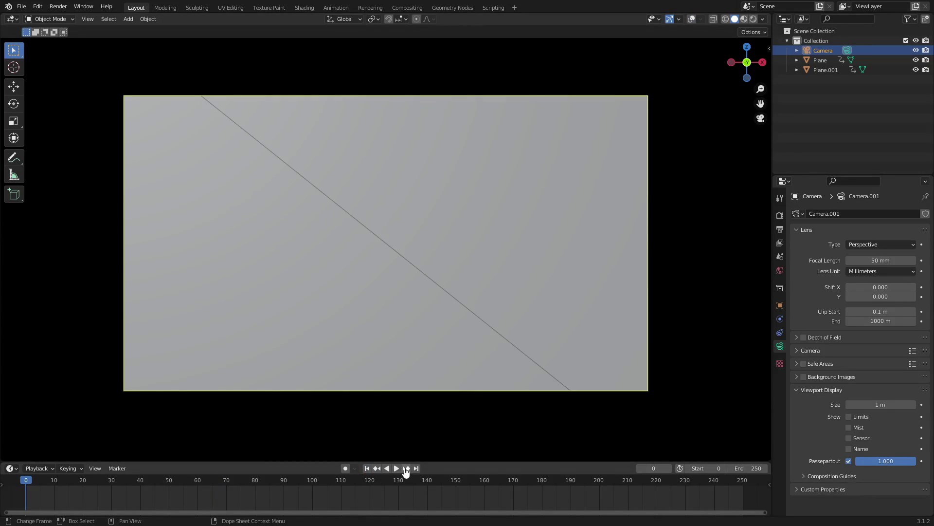
{"action": "left_click", "coordinate": [397, 468]}
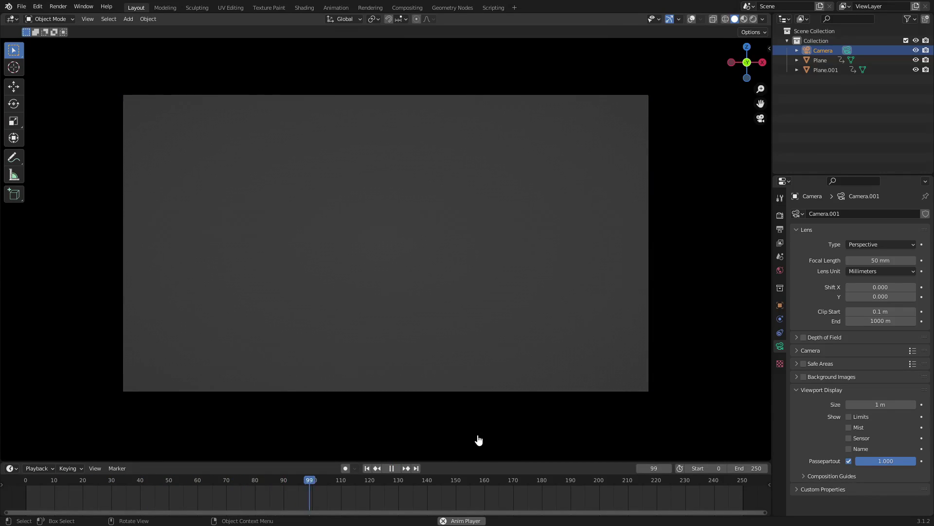